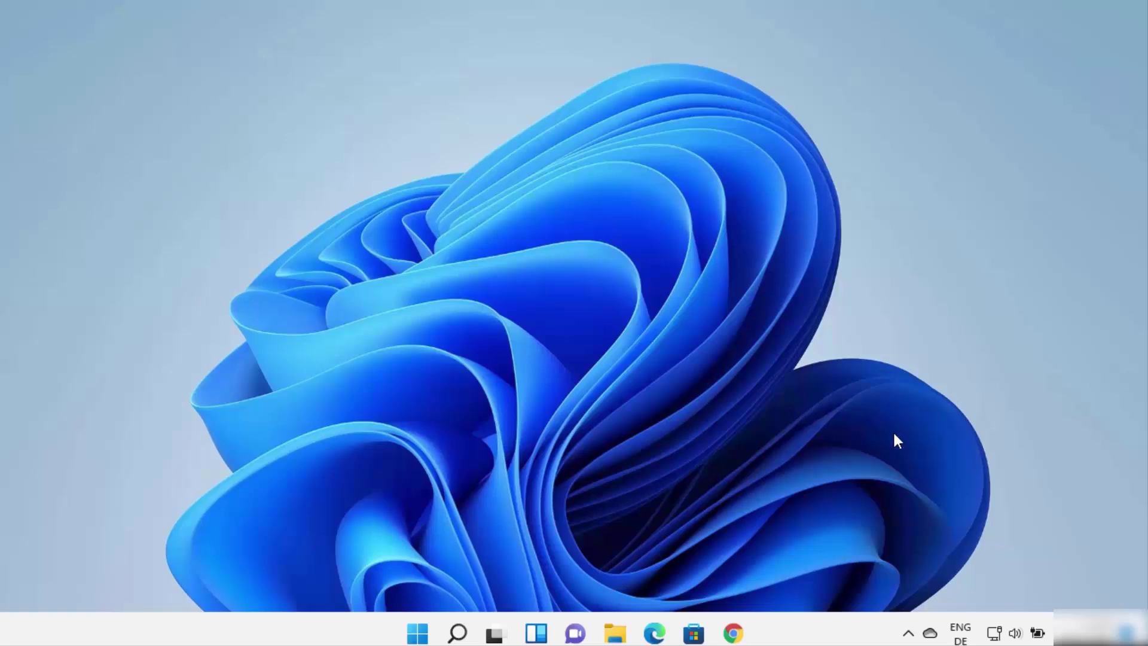
Search Windows for "services", open the Services app and maximize its window.
left_click(460, 633)
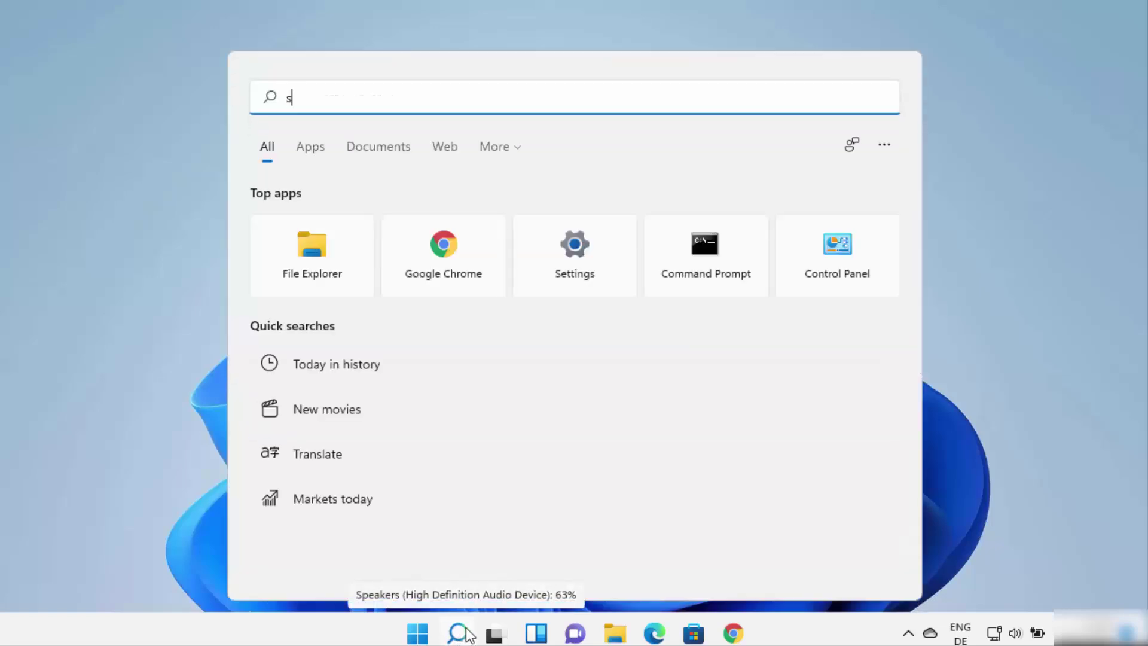
type("services")
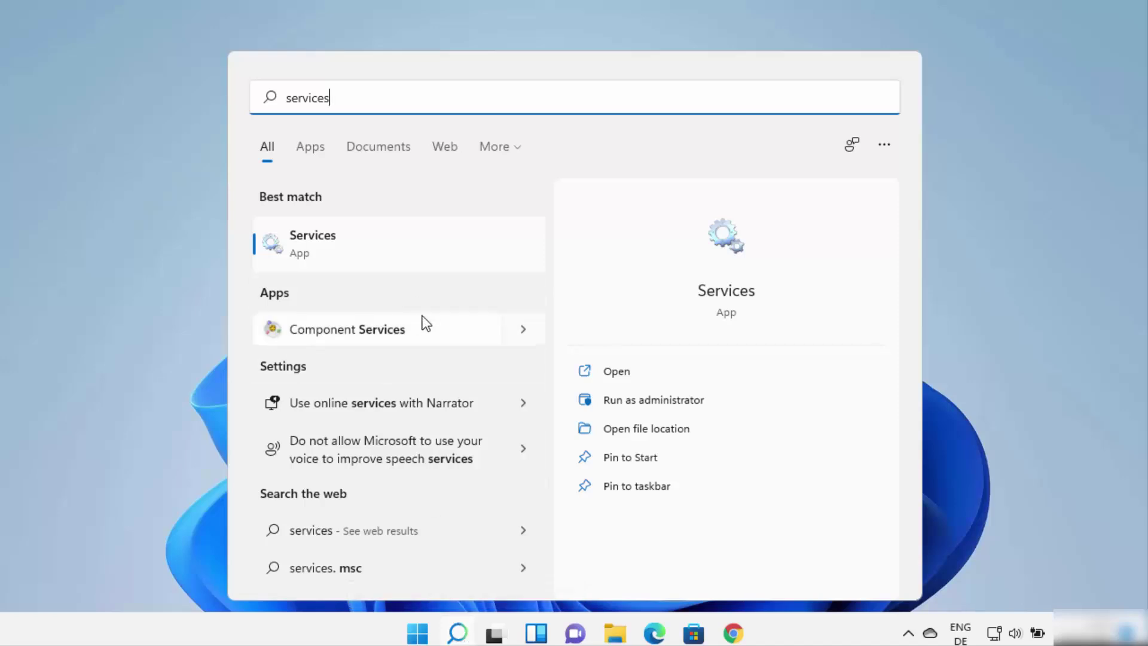
left_click(314, 248)
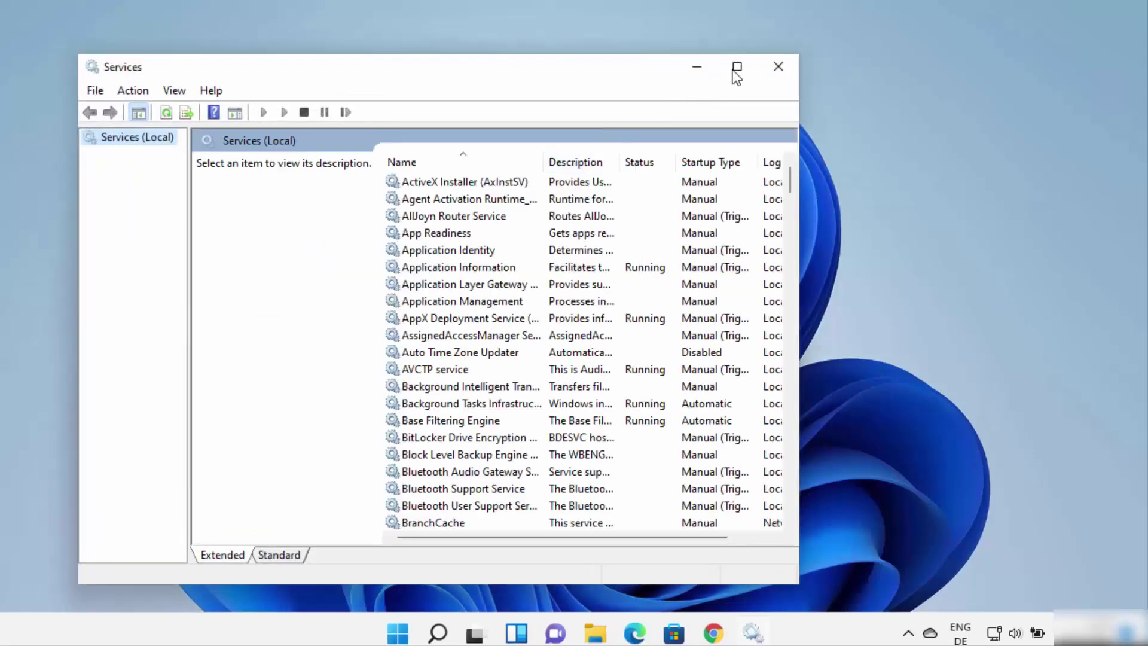
left_click(738, 67)
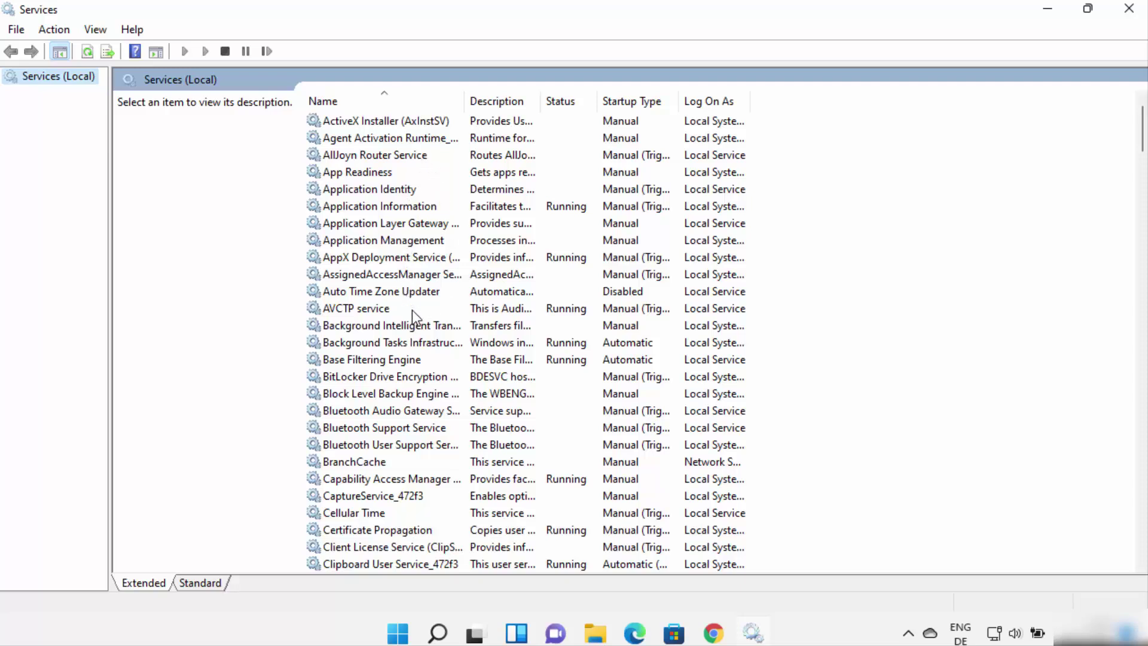
Examine the Bluetooth Audio Gateway, Bluetooth Support and Bluetooth User Support services in the list.
left_click(375, 417)
left_click(371, 429)
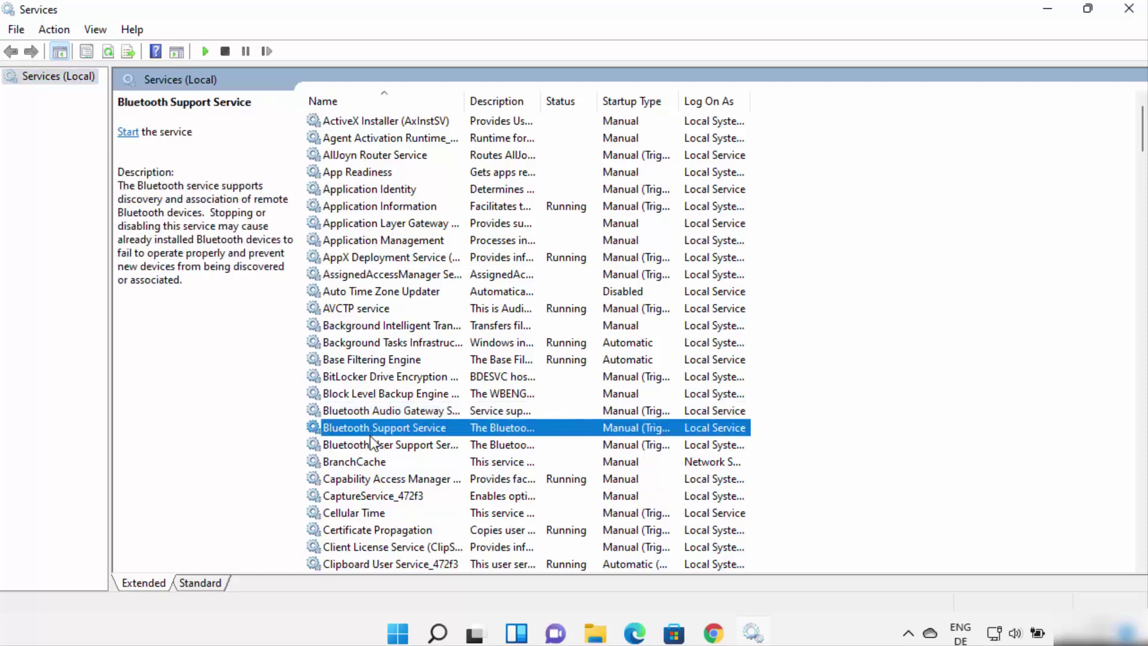
left_click(373, 446)
left_click(371, 410)
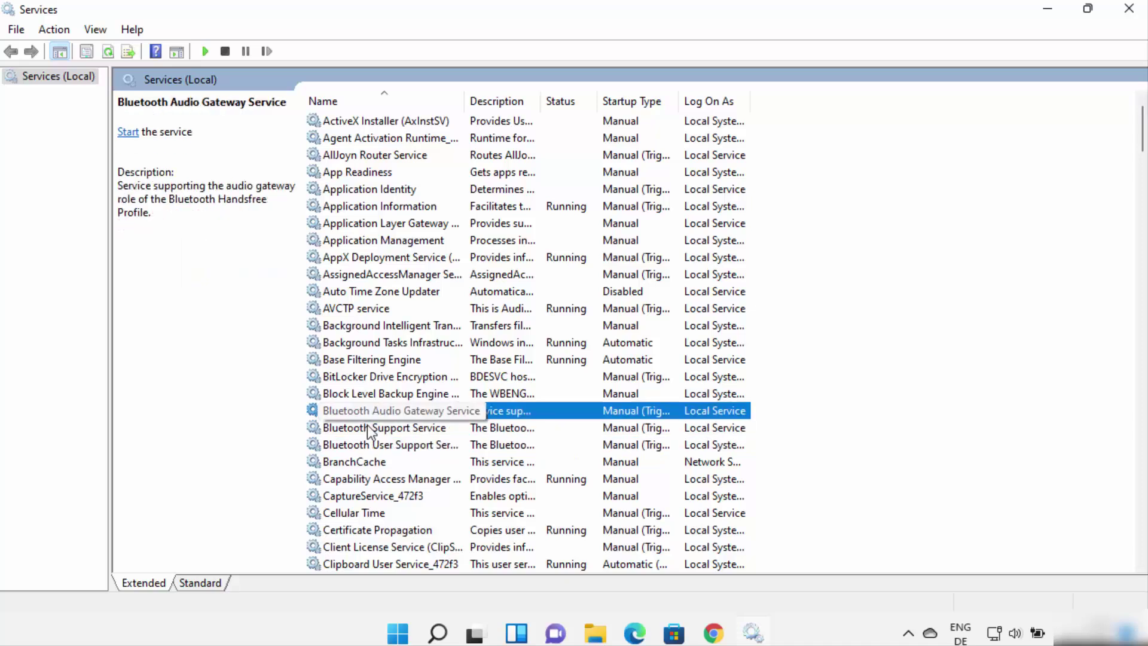
left_click(371, 428)
left_click(368, 441)
Set the Bluetooth Audio Gateway Service's startup type to Automatic, start the service and apply the changes.
left_click(373, 413)
right_click(446, 407)
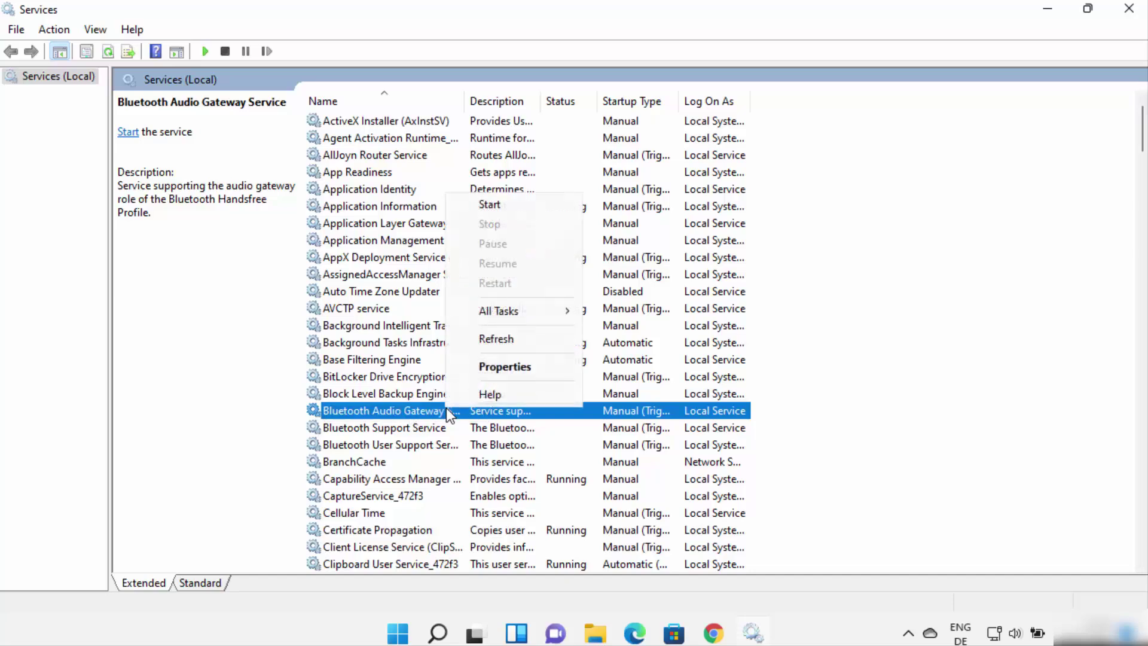
left_click(493, 367)
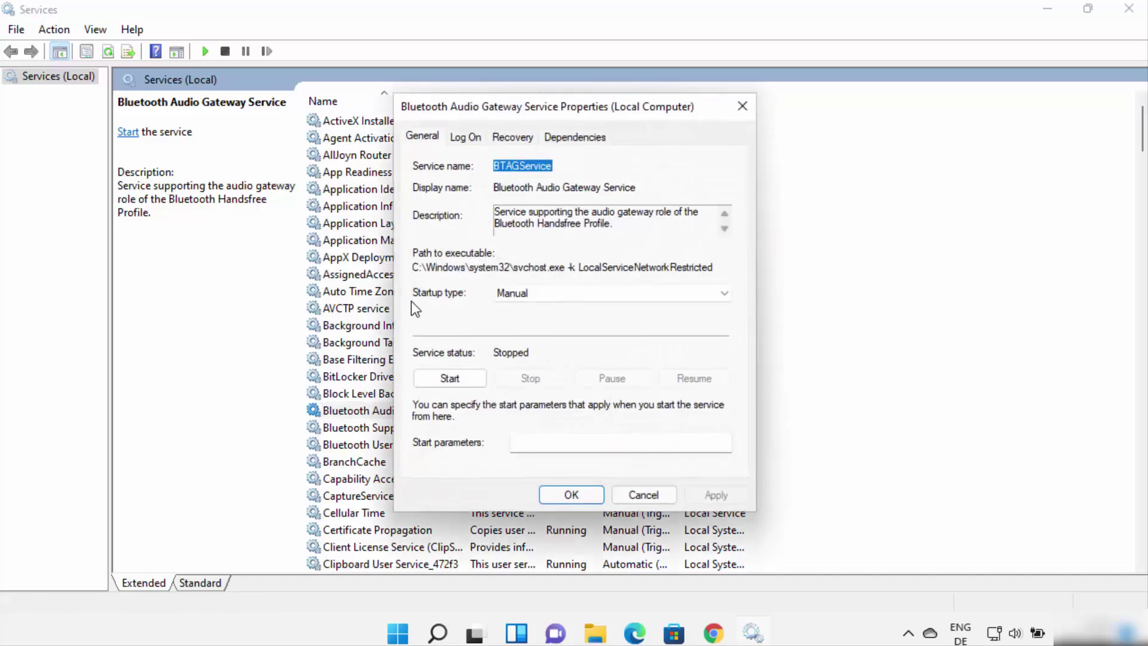
left_click(514, 297)
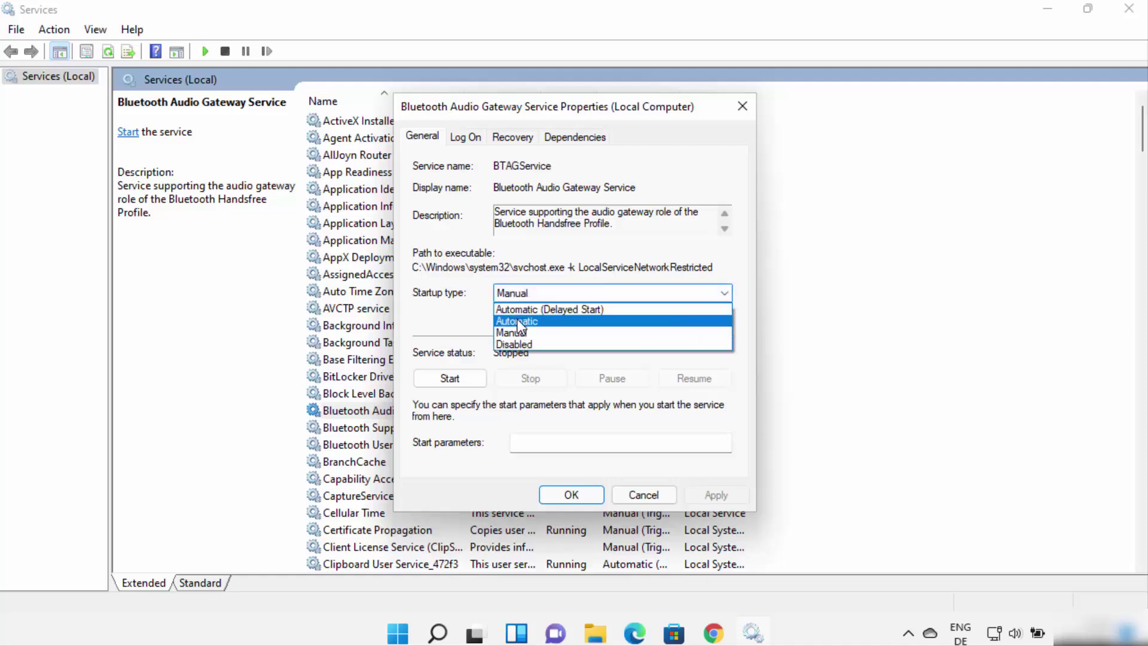
left_click(517, 322)
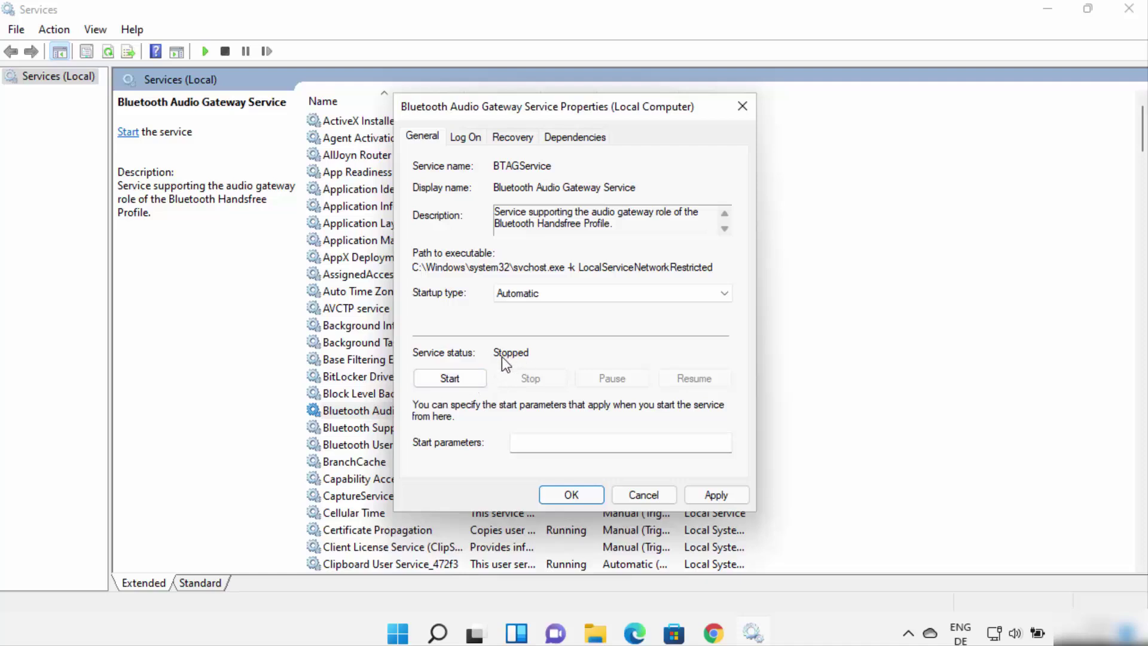
left_click(462, 378)
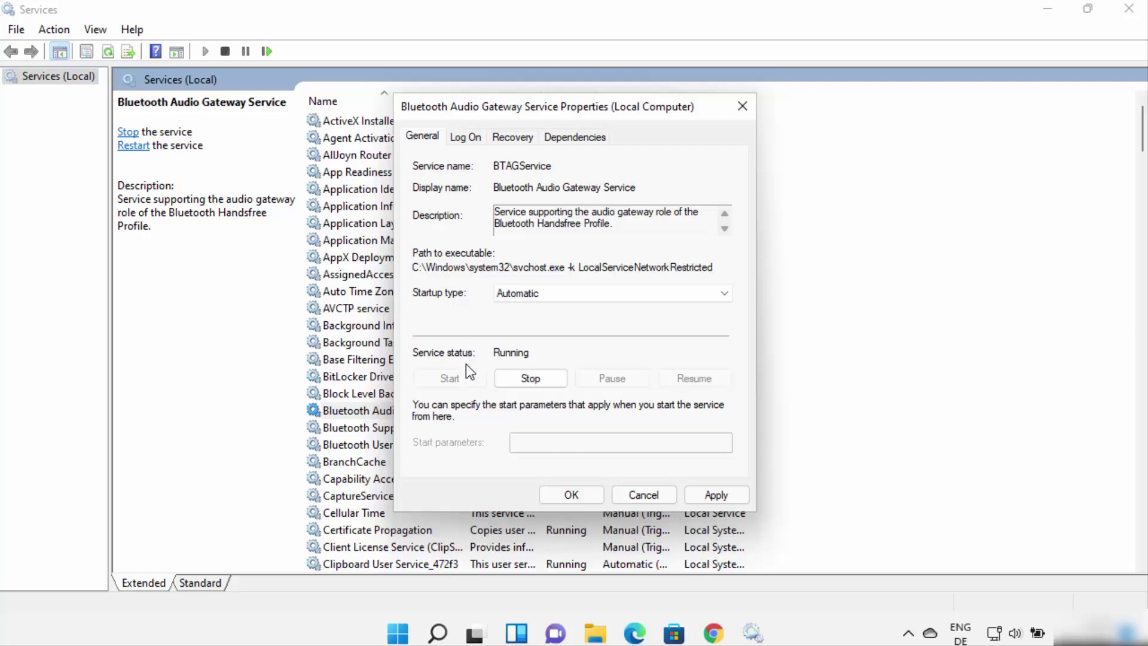
left_click(716, 496)
left_click(568, 495)
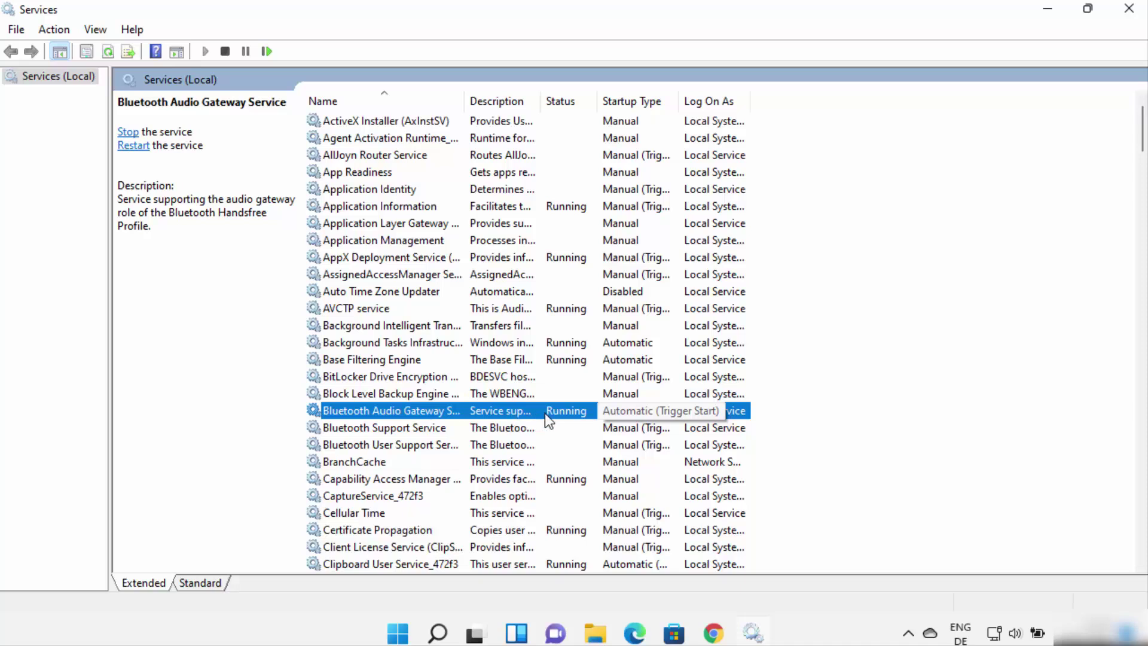
Set the Bluetooth Support Service's startup type to Automatic, start the service and apply the changes.
left_click(388, 429)
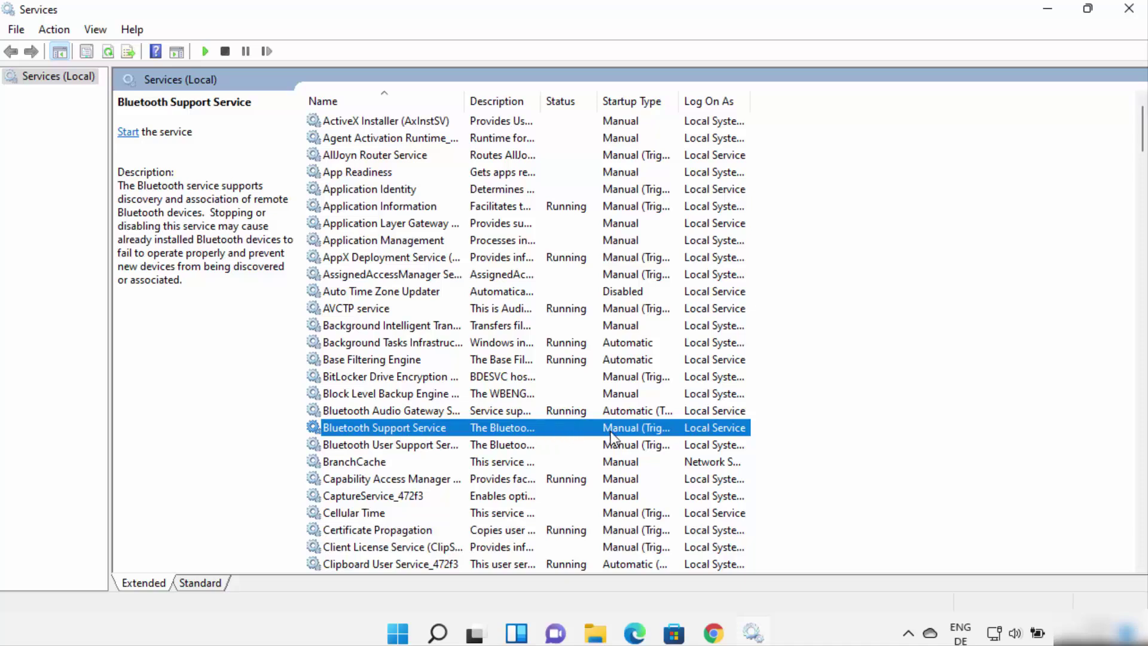
left_click(579, 442)
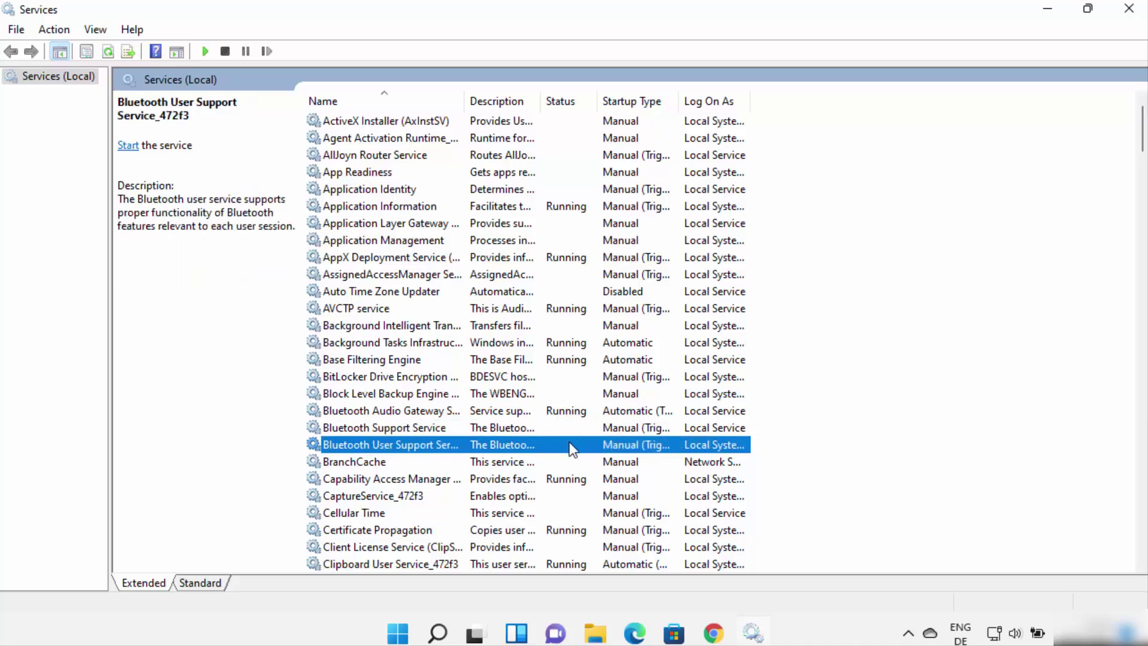
left_click(404, 425)
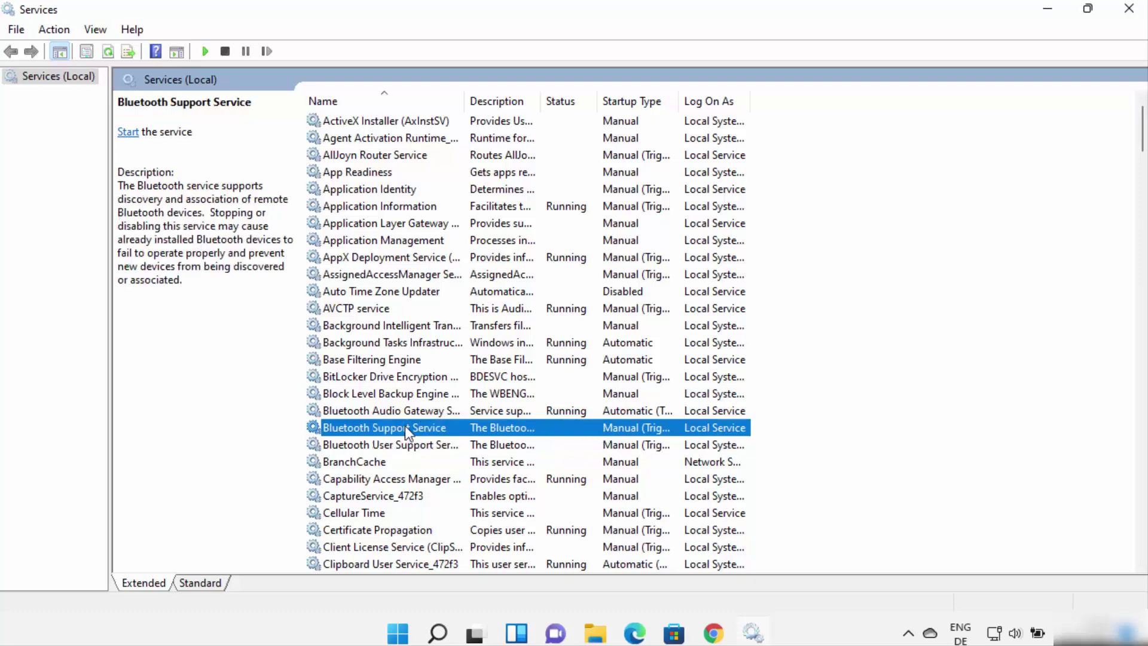
right_click(406, 426)
left_click(454, 387)
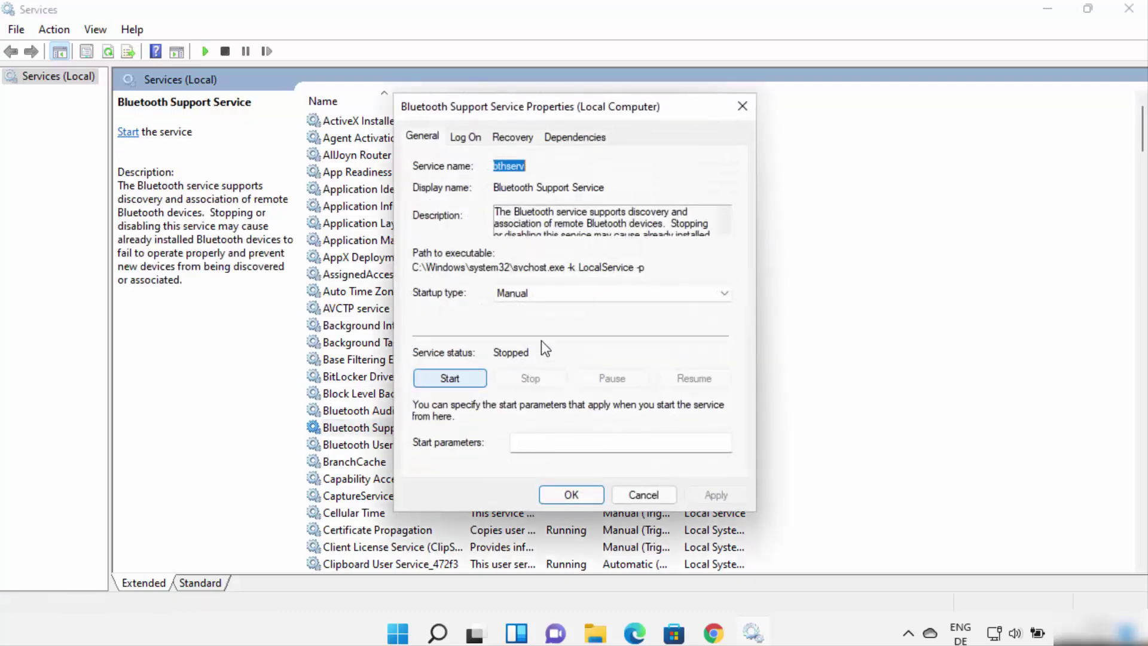
left_click(573, 292)
left_click(519, 321)
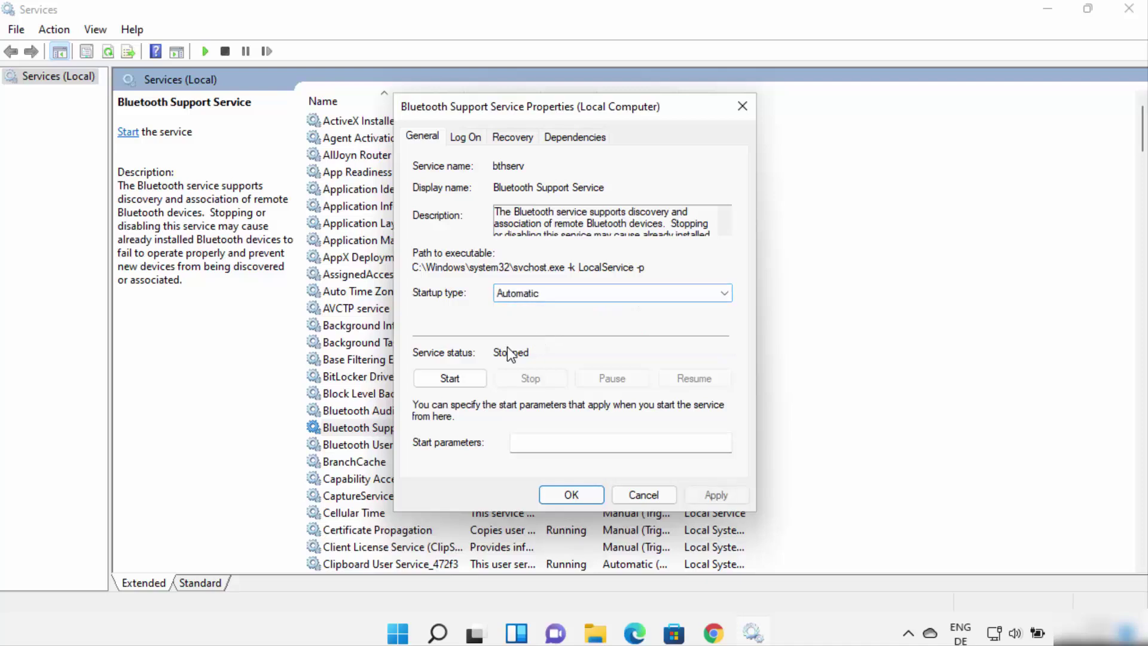
left_click(467, 376)
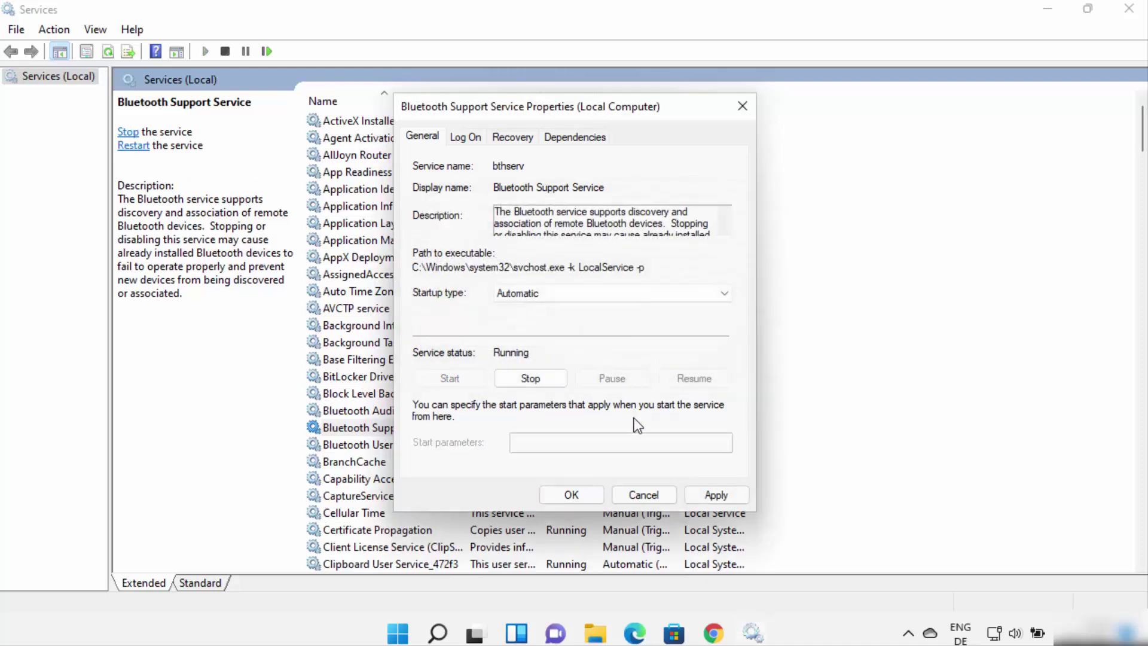
left_click(713, 493)
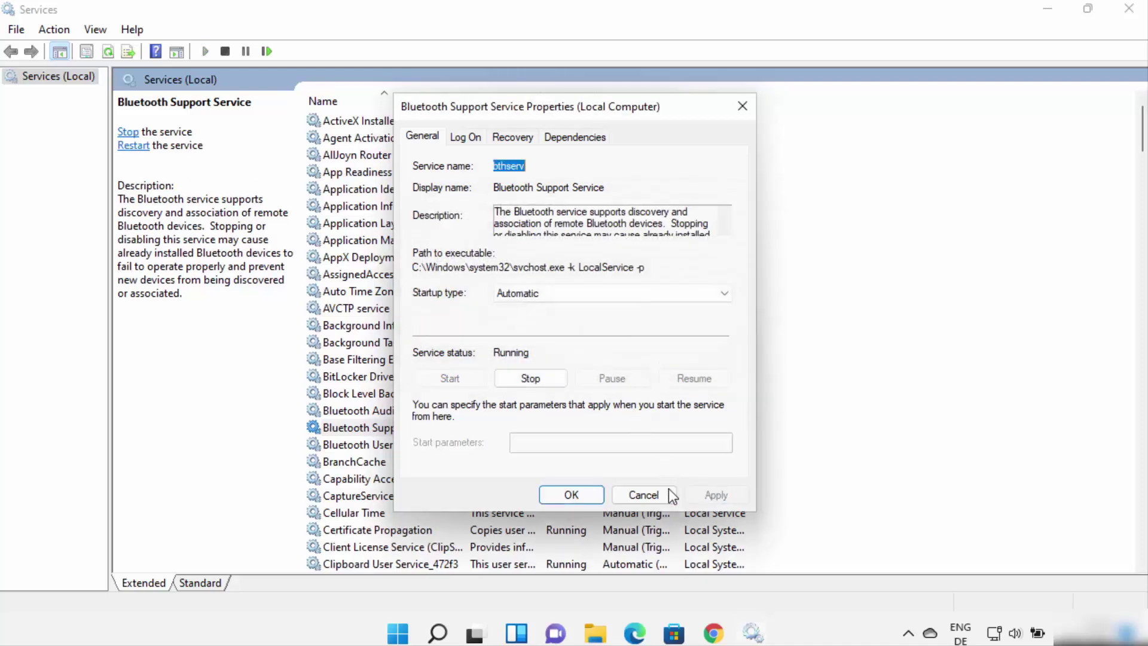
left_click(572, 494)
Start the Bluetooth User Support Service from its properties and close the Services window.
left_click(421, 446)
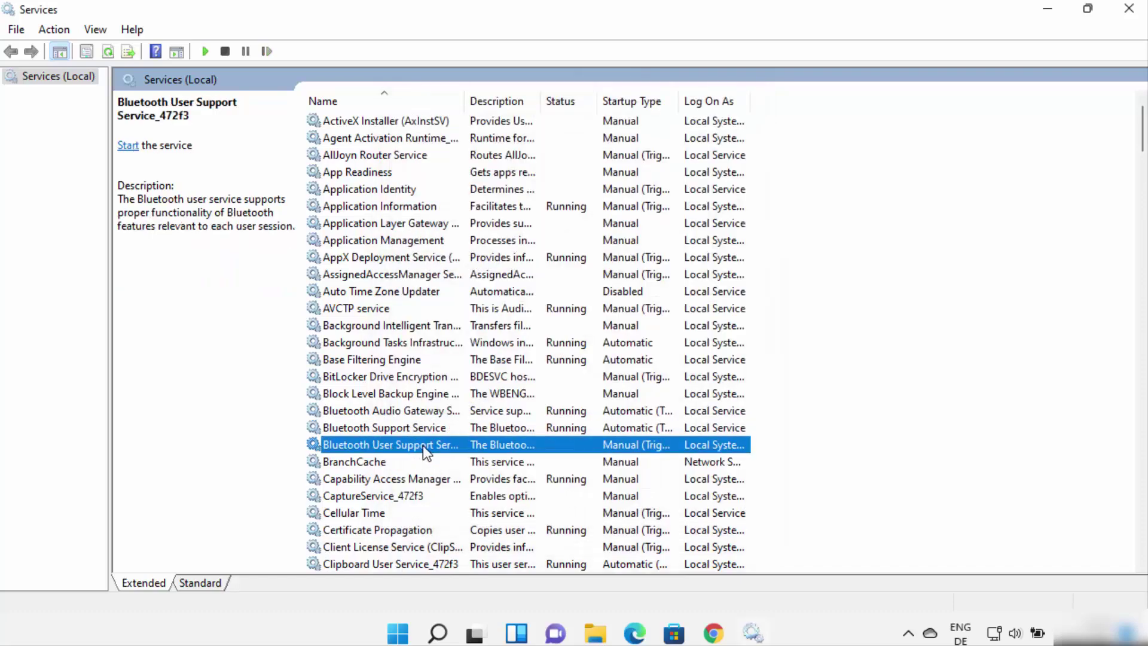
right_click(422, 446)
left_click(450, 408)
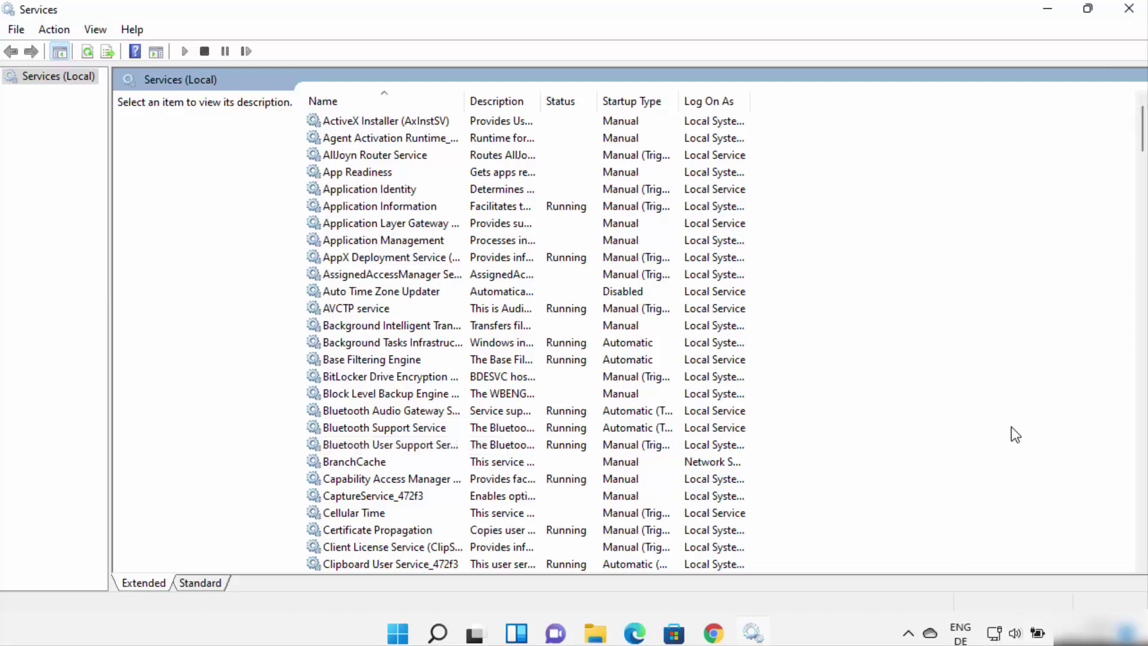
left_click(1126, 12)
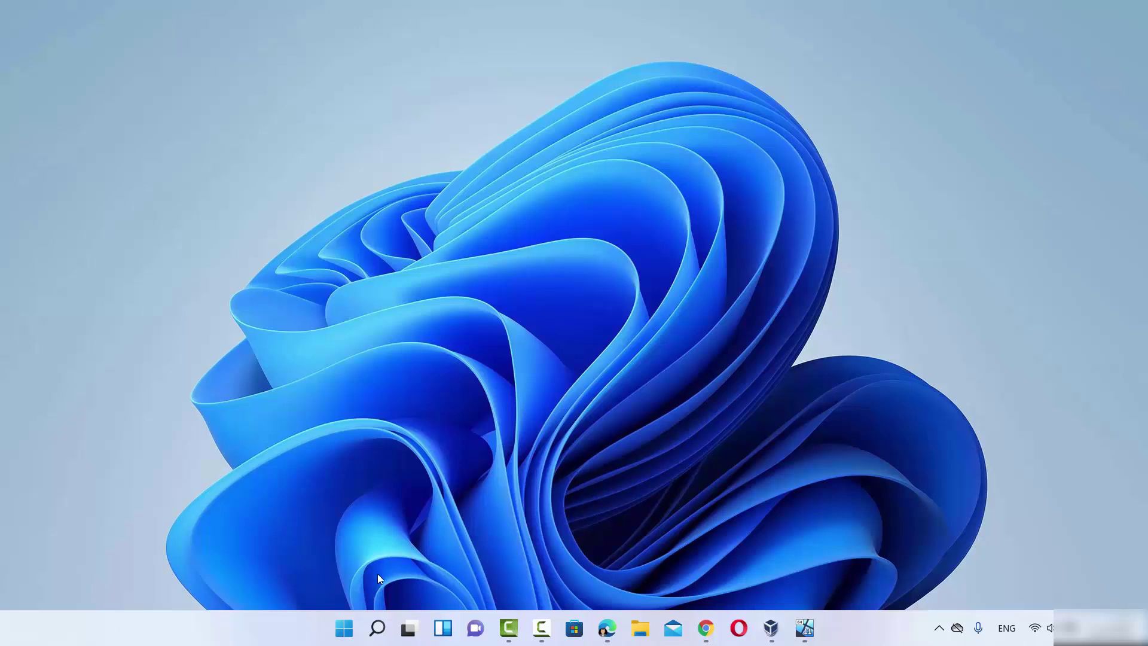
Search Windows for "trouble", open Troubleshoot settings and go to the other trouble-shooters.
left_click(377, 629)
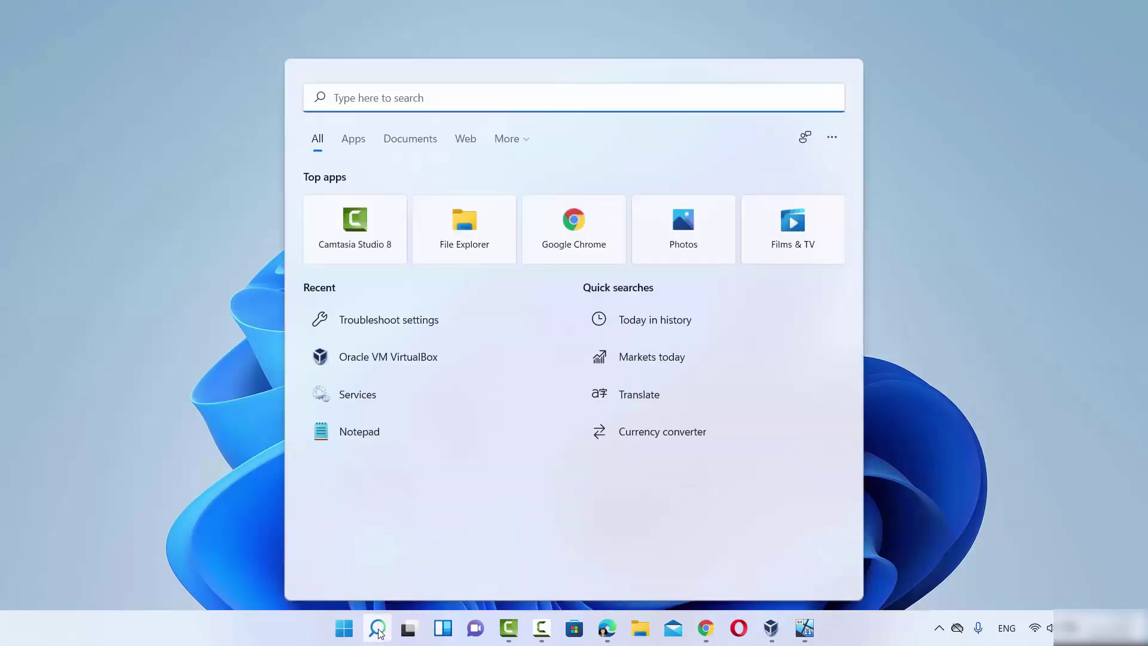
type("trouble")
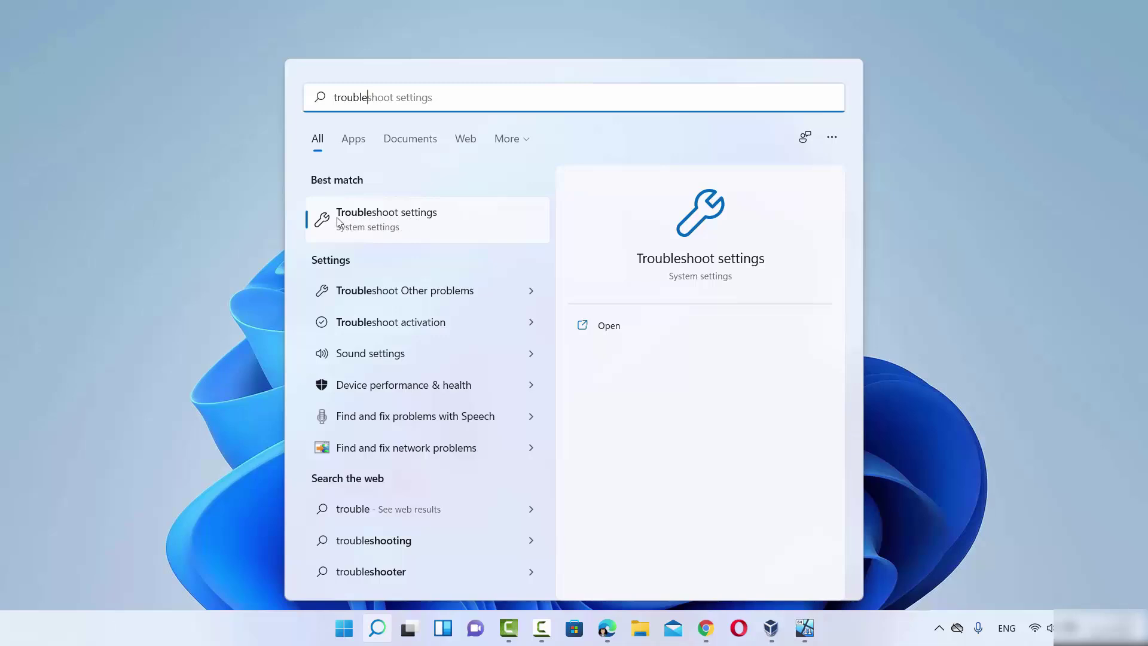
left_click(383, 225)
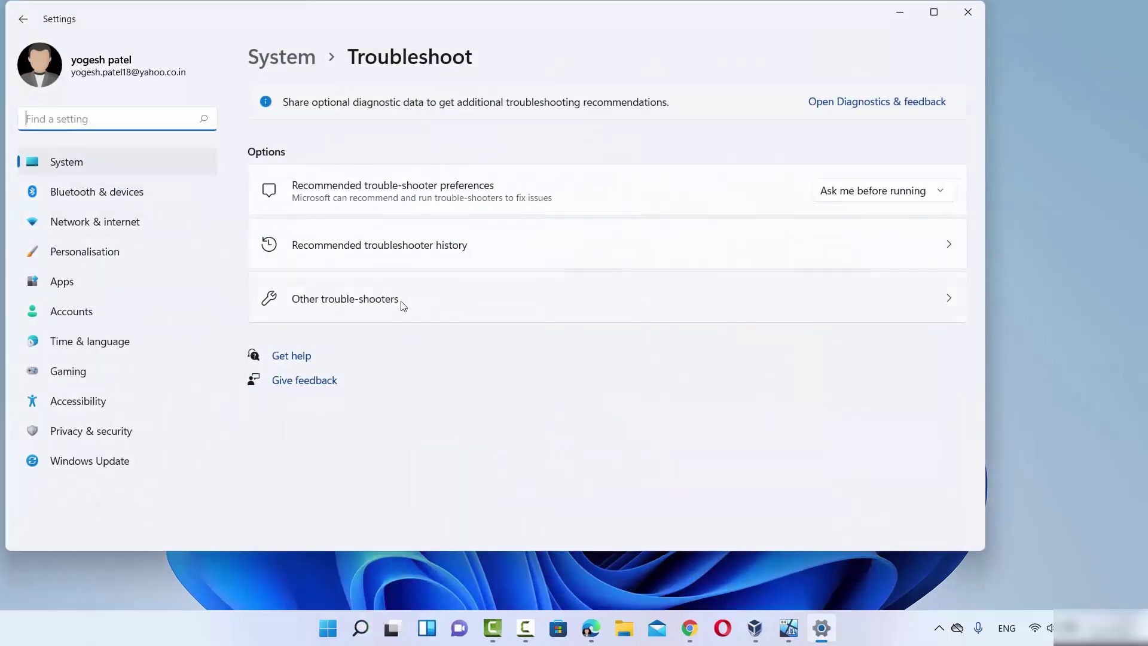
left_click(352, 305)
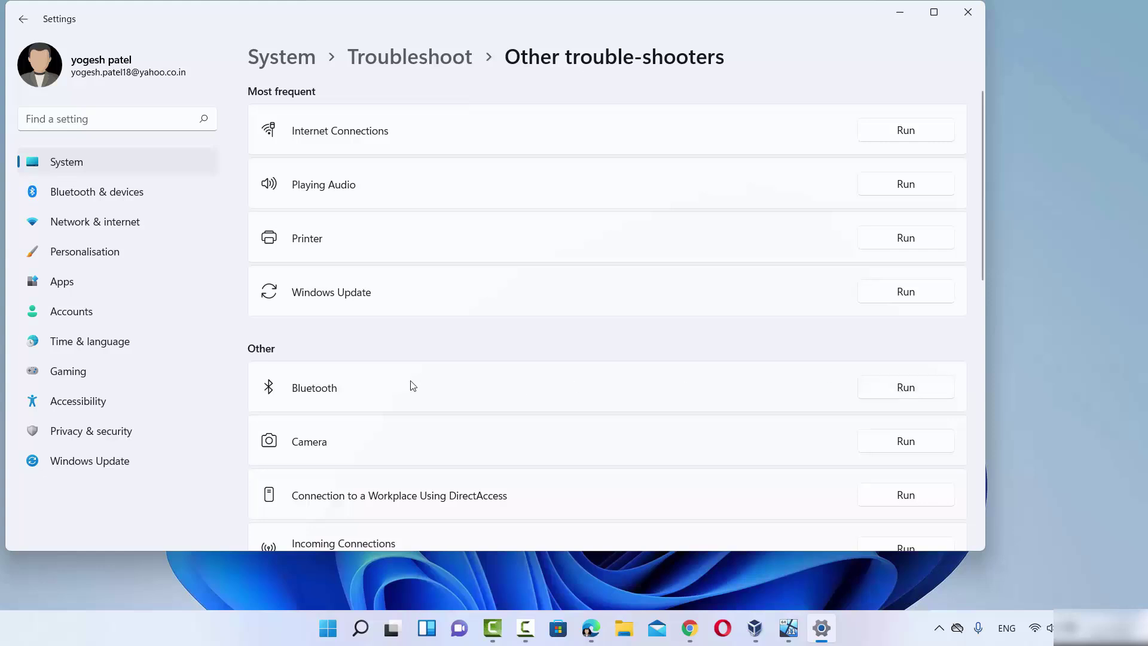
Run the Bluetooth trouble-shooter, then close it and the Settings window.
left_click(909, 391)
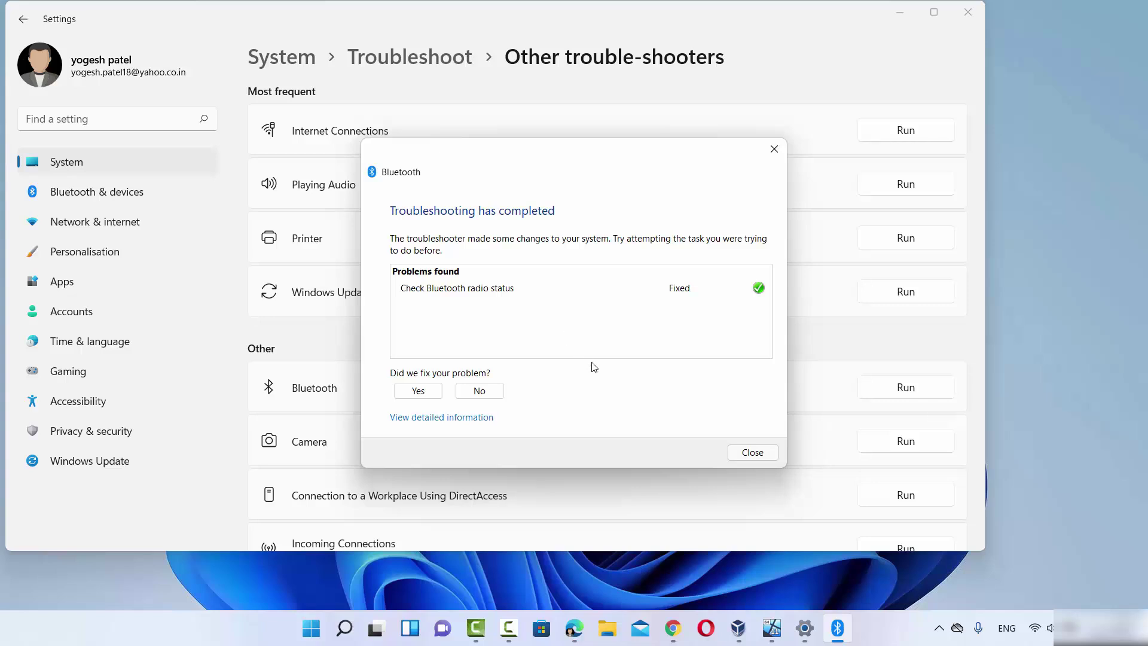
left_click(752, 452)
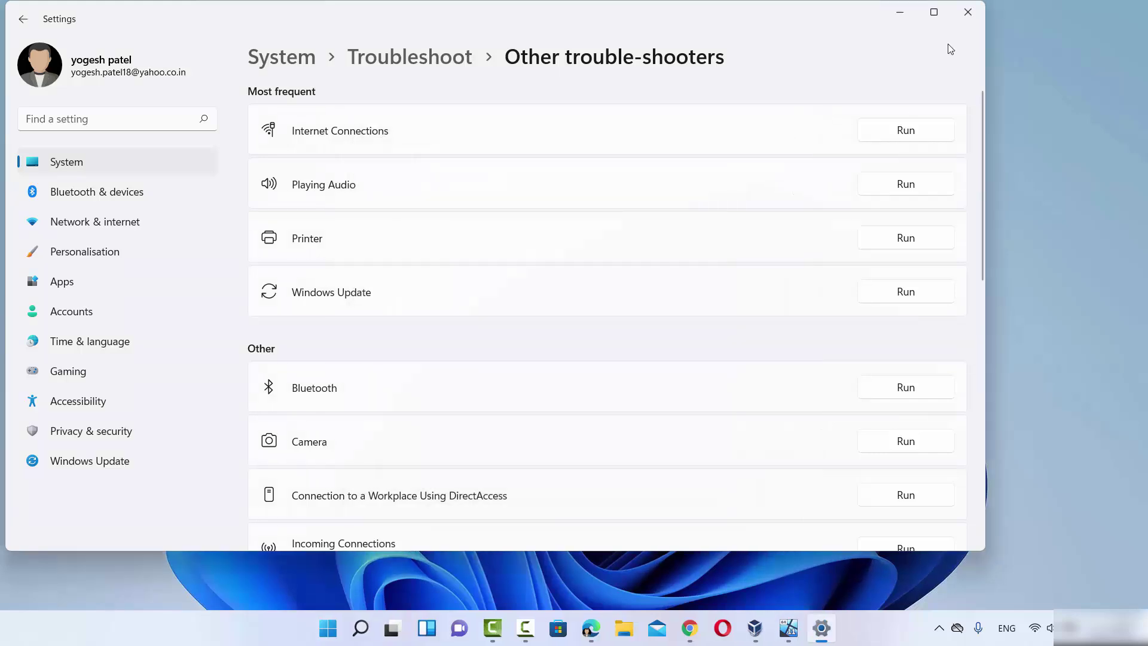
left_click(967, 12)
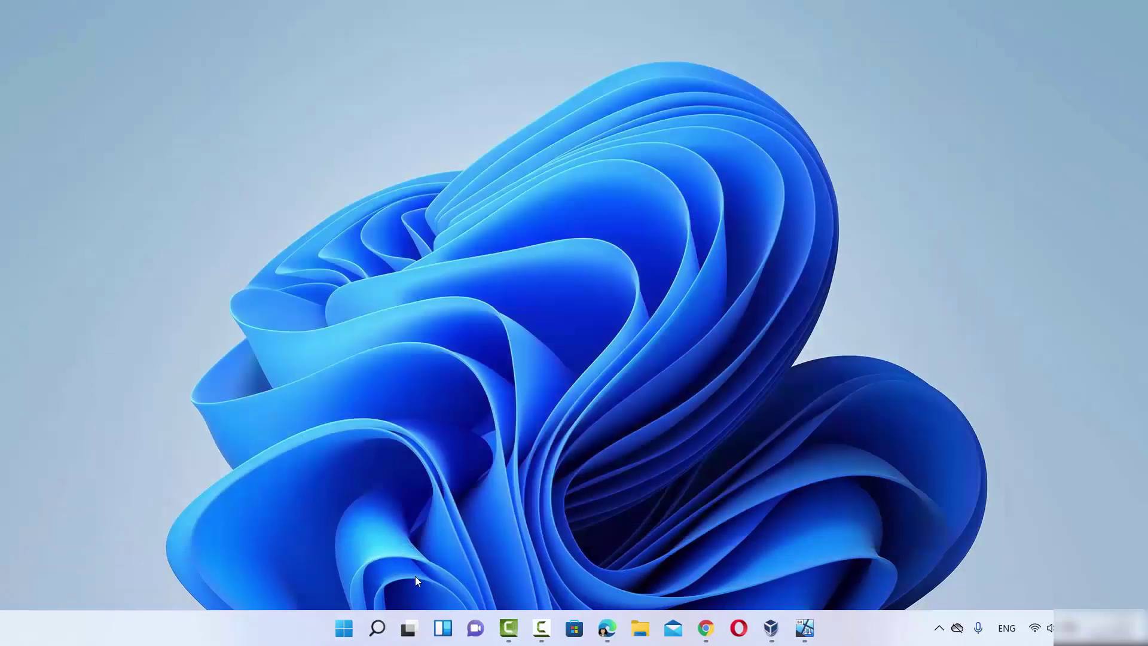
Open Device Manager, maximize its window and expand the Bluetooth category.
right_click(346, 630)
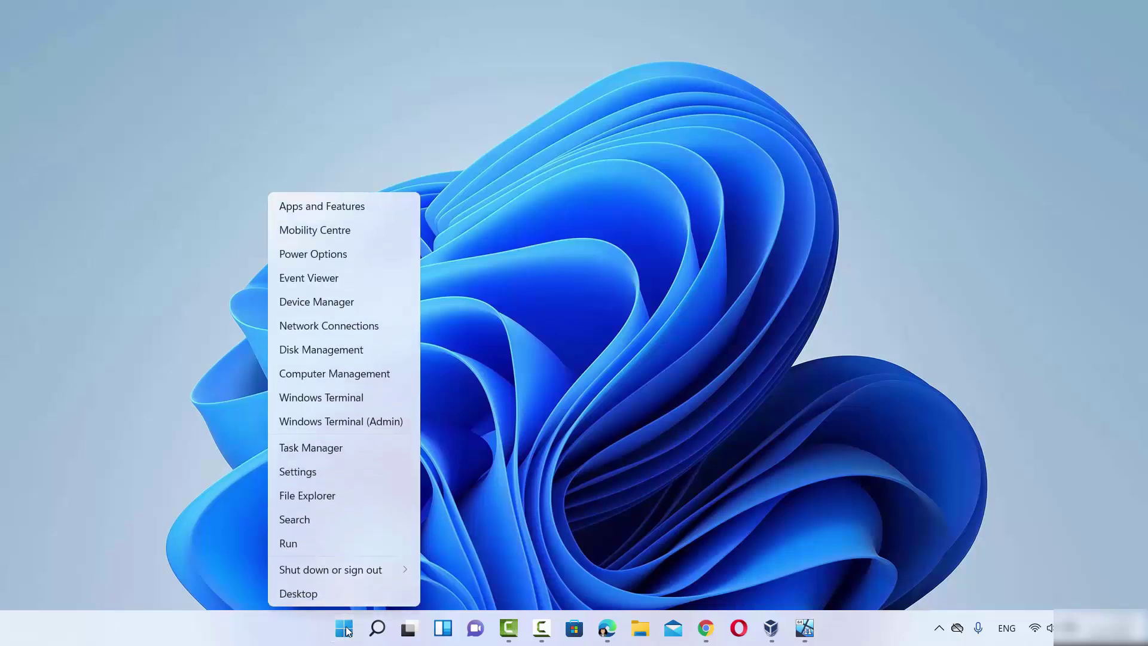
right_click(342, 632)
right_click(343, 631)
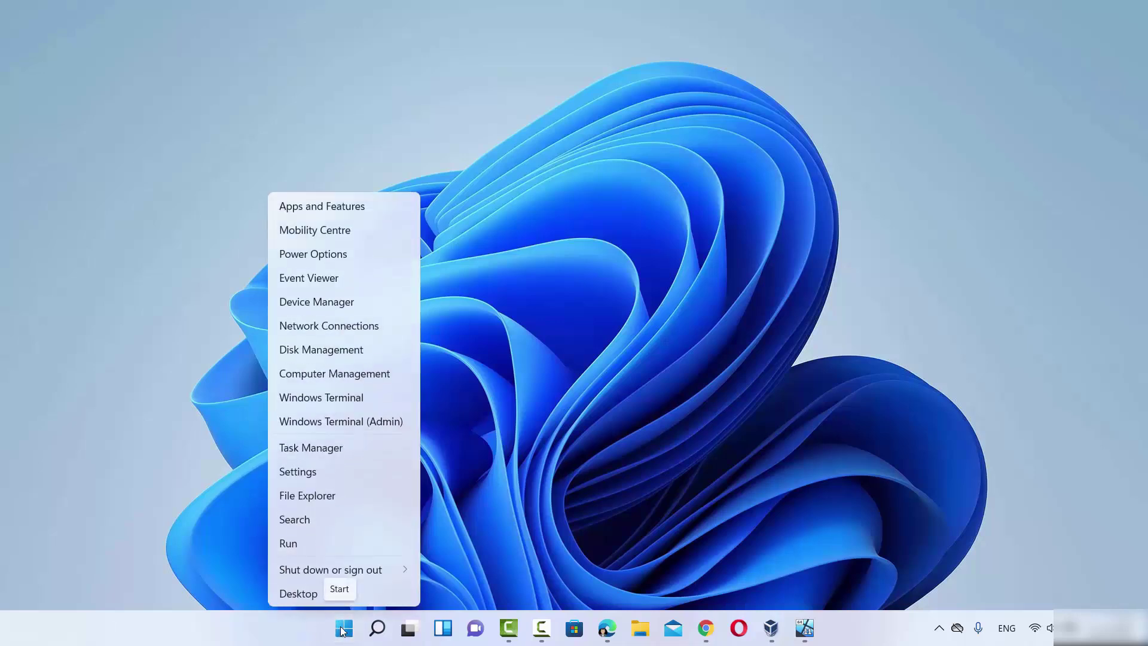
left_click(296, 305)
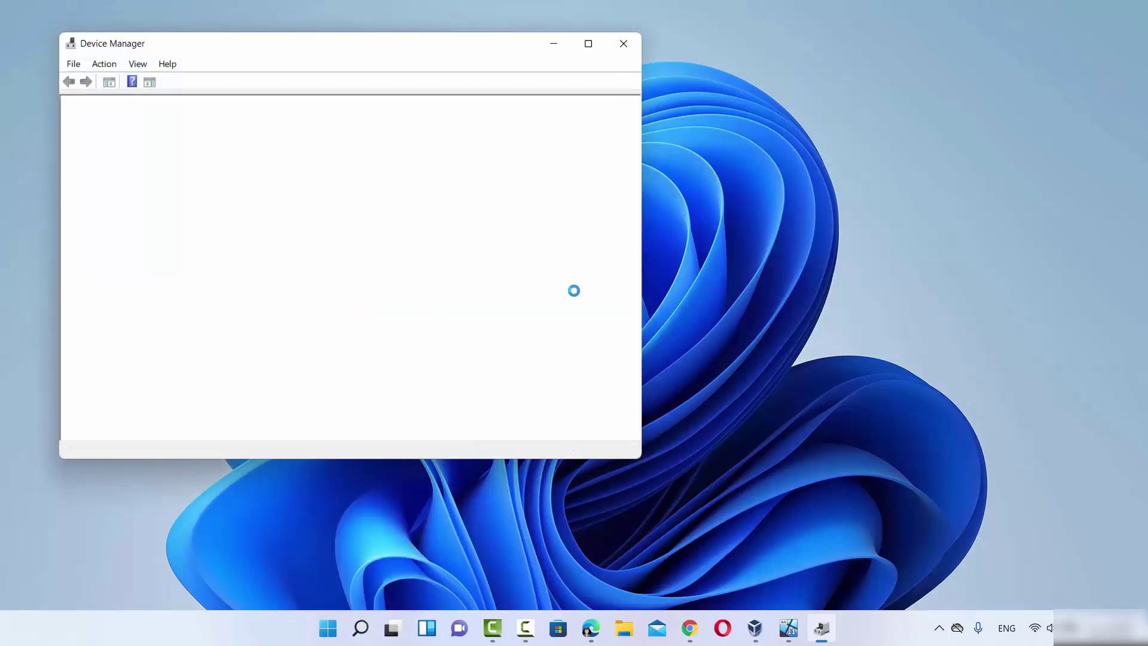
left_click(587, 49)
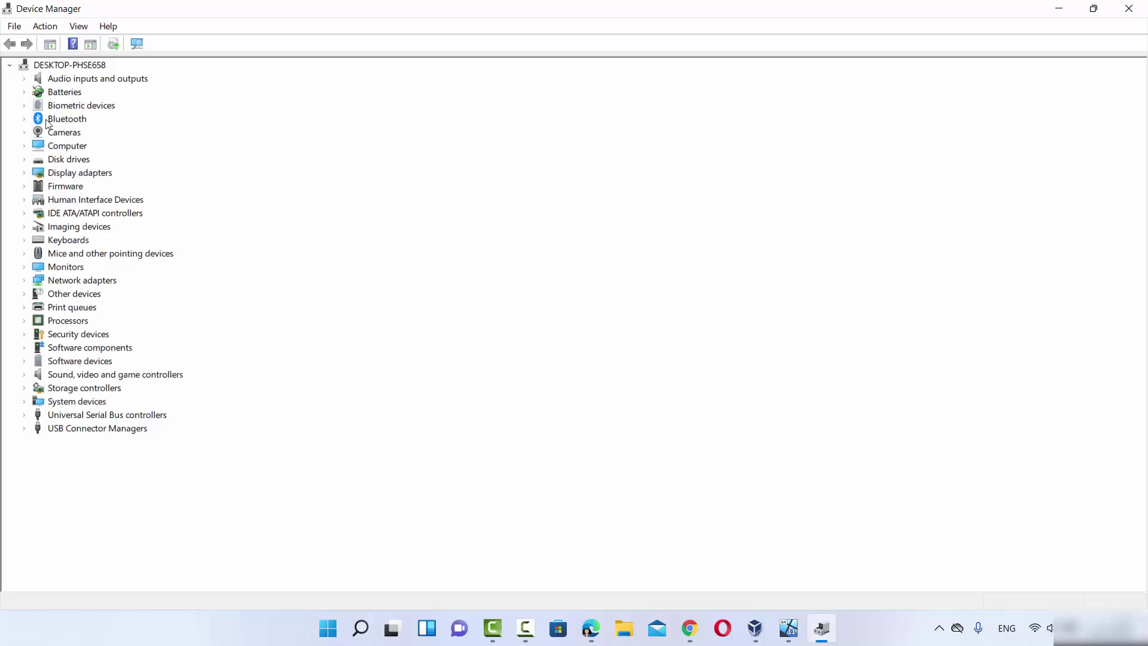
left_click(24, 119)
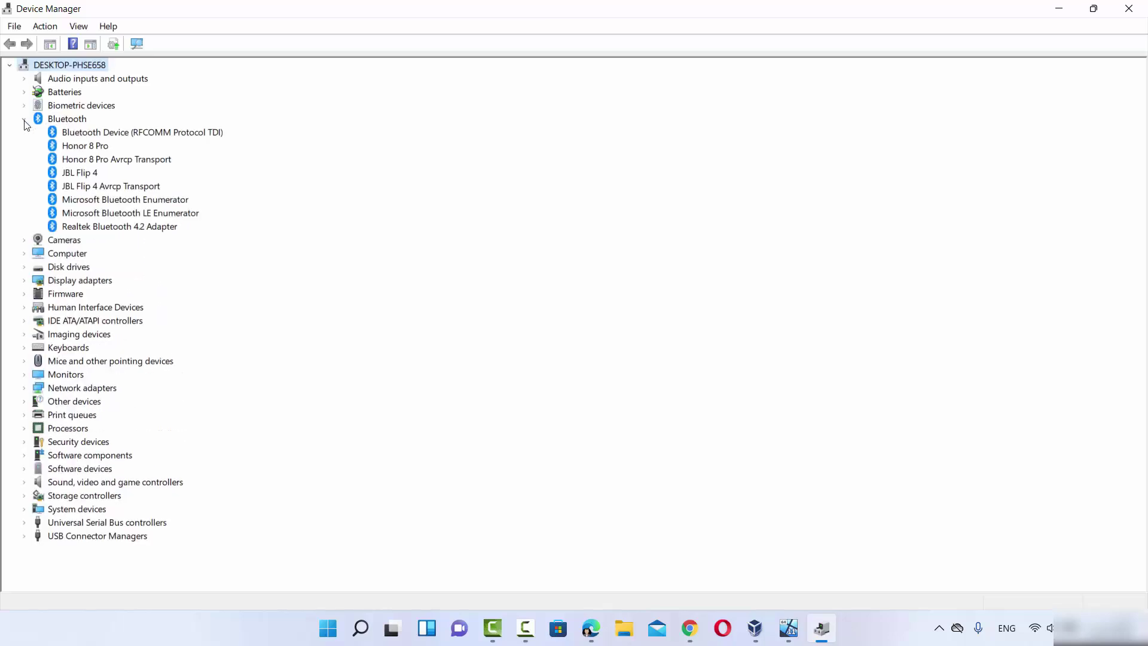
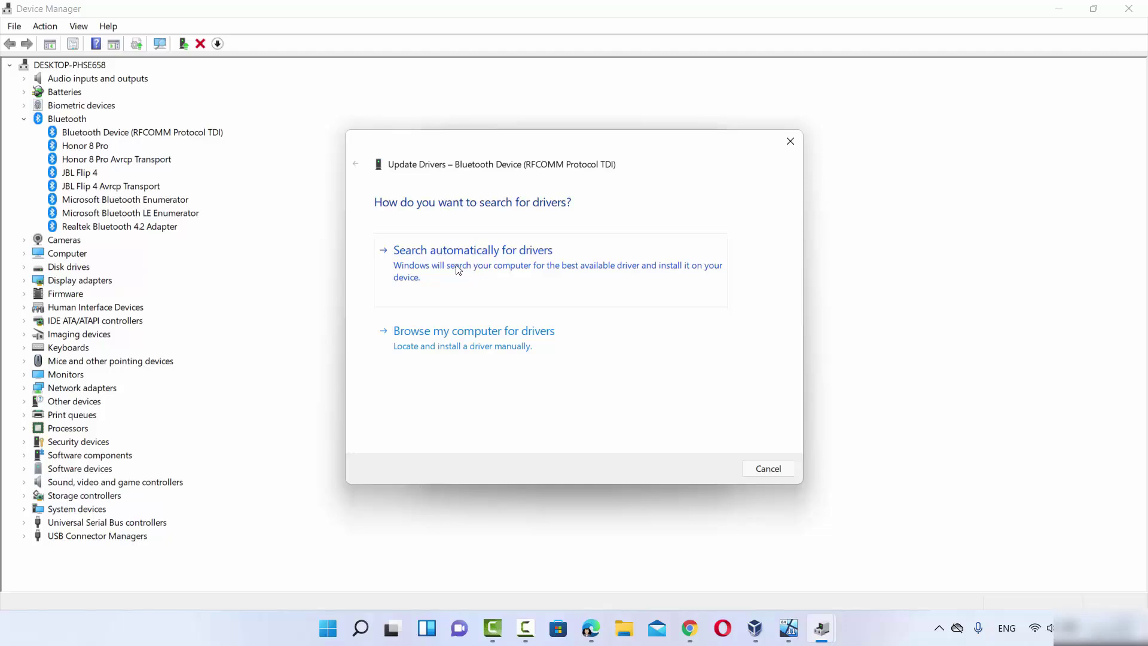
Search automatically for a driver for Bluetooth Device (RFCOMM Protocol TDI), then restart the driver update and search the Documents folder including subfolders.
left_click(458, 269)
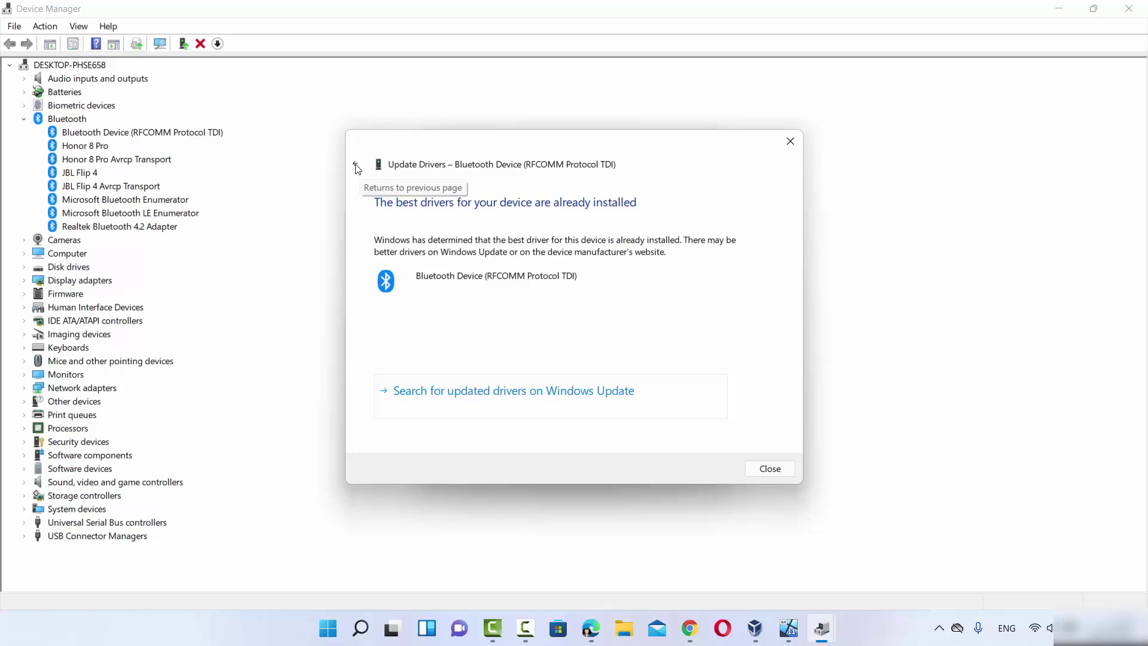
left_click(789, 141)
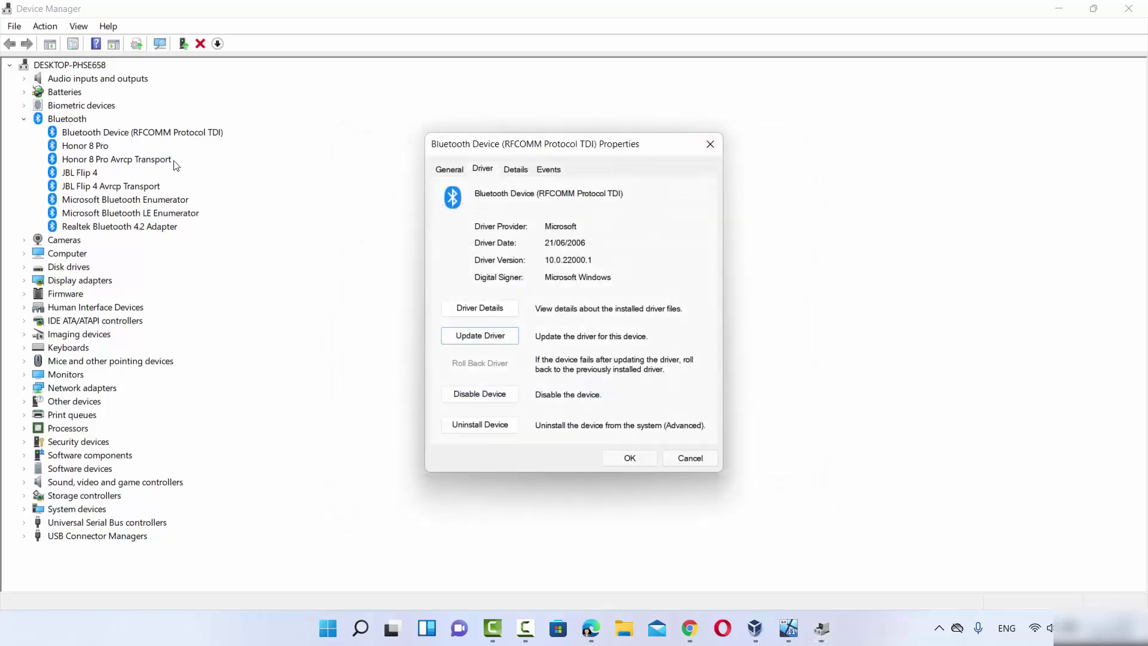
left_click(491, 336)
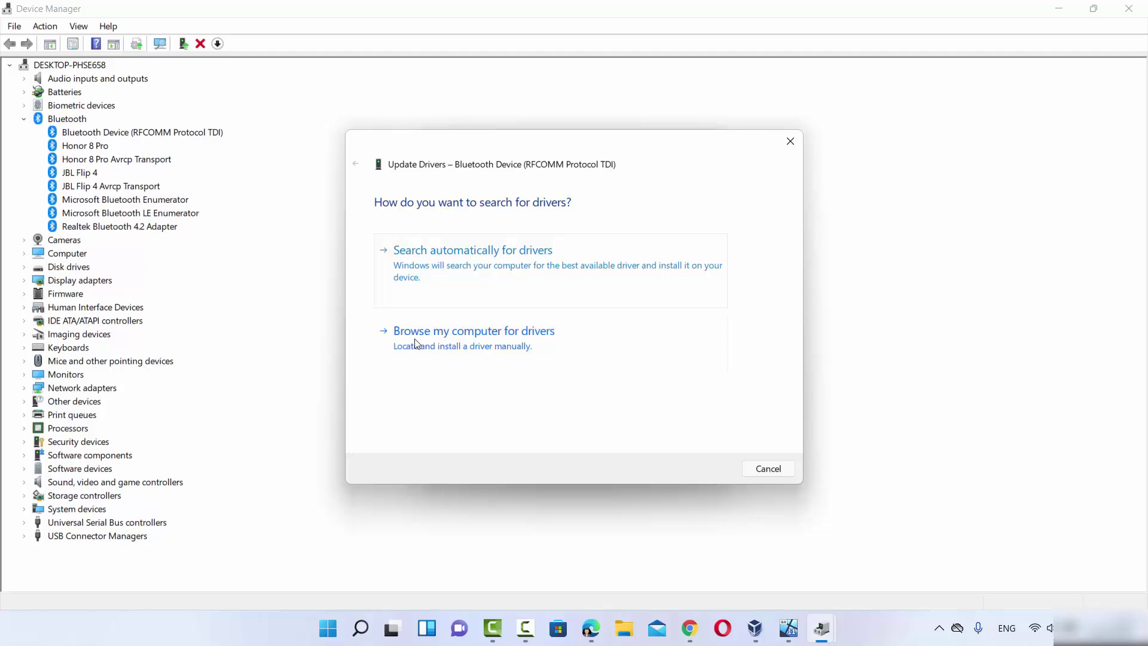
left_click(469, 344)
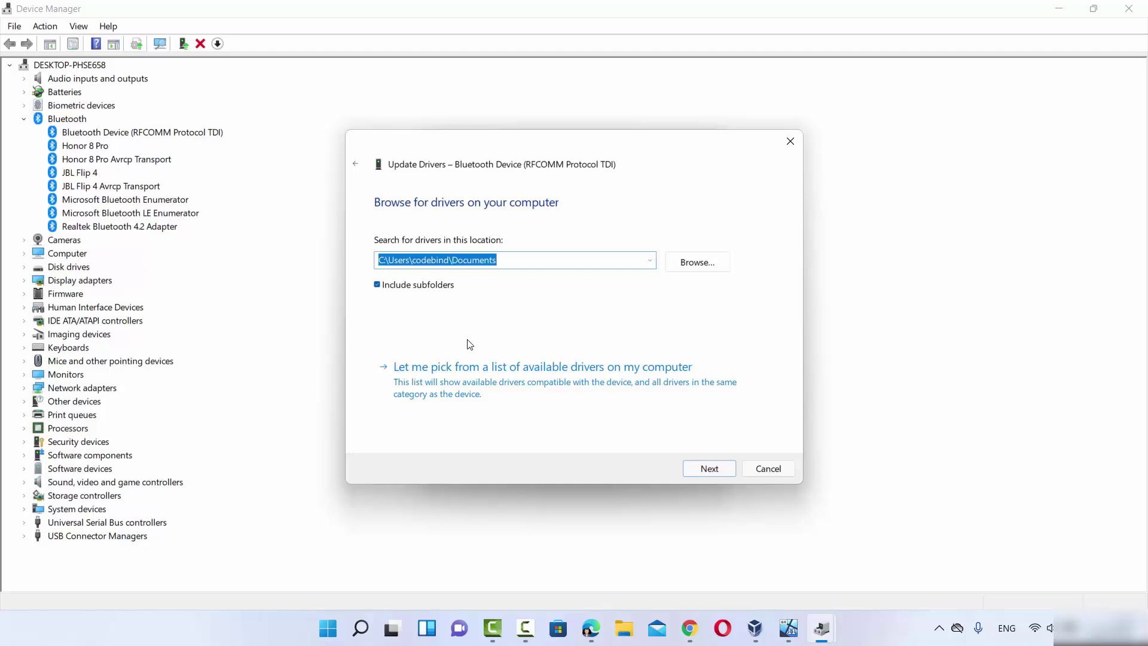
left_click(695, 262)
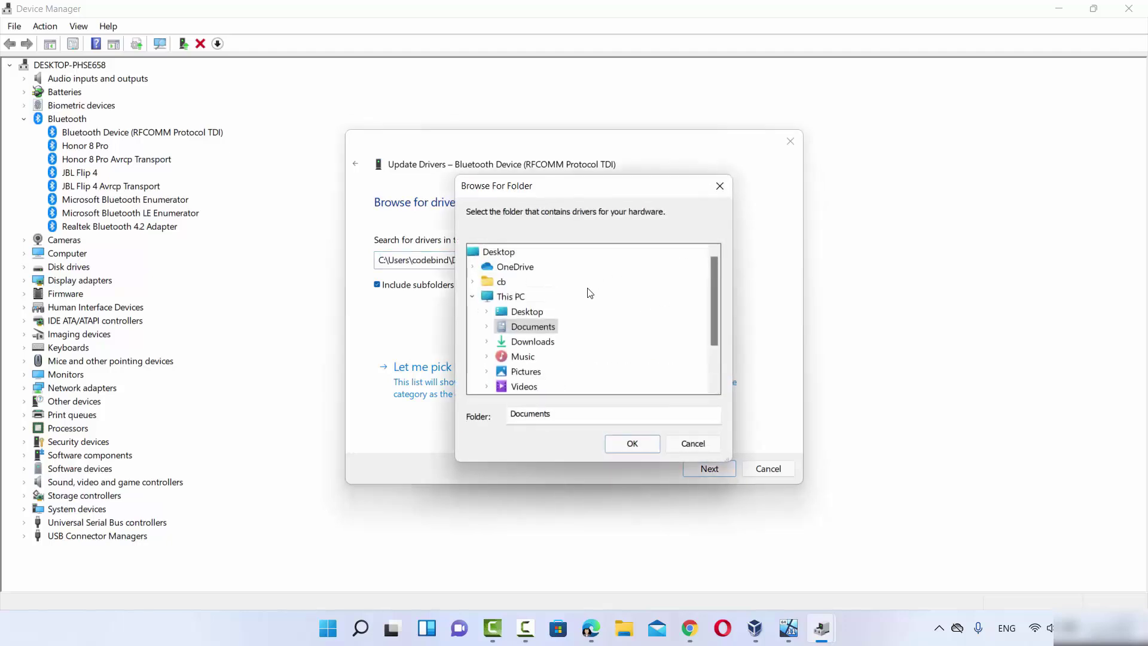
left_click(653, 443)
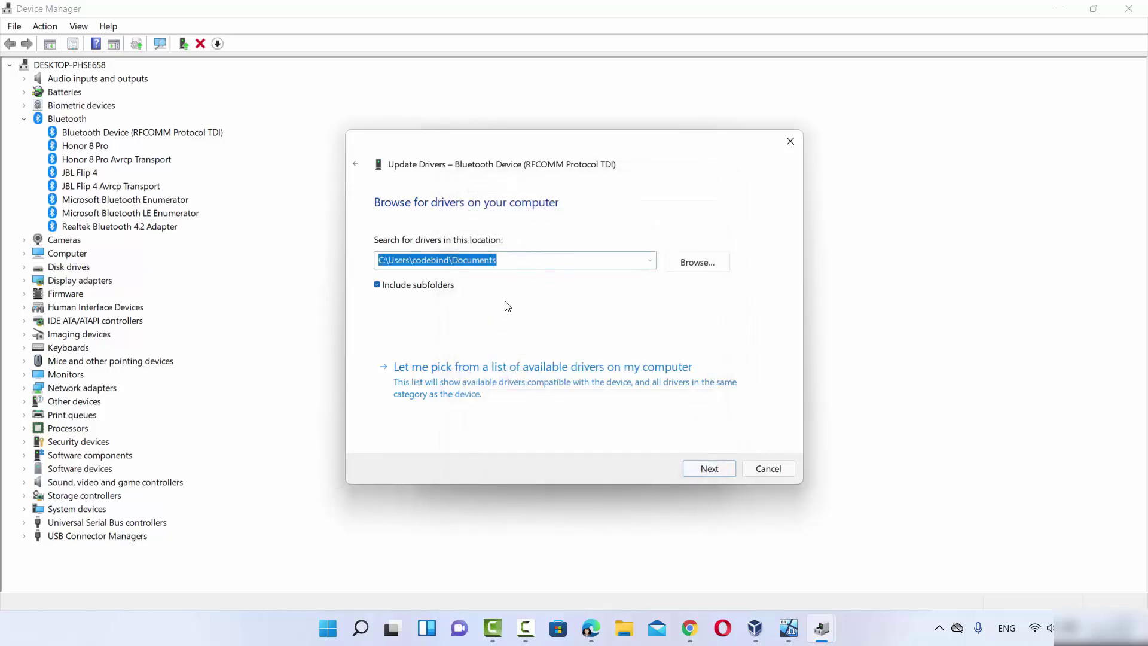
left_click(708, 469)
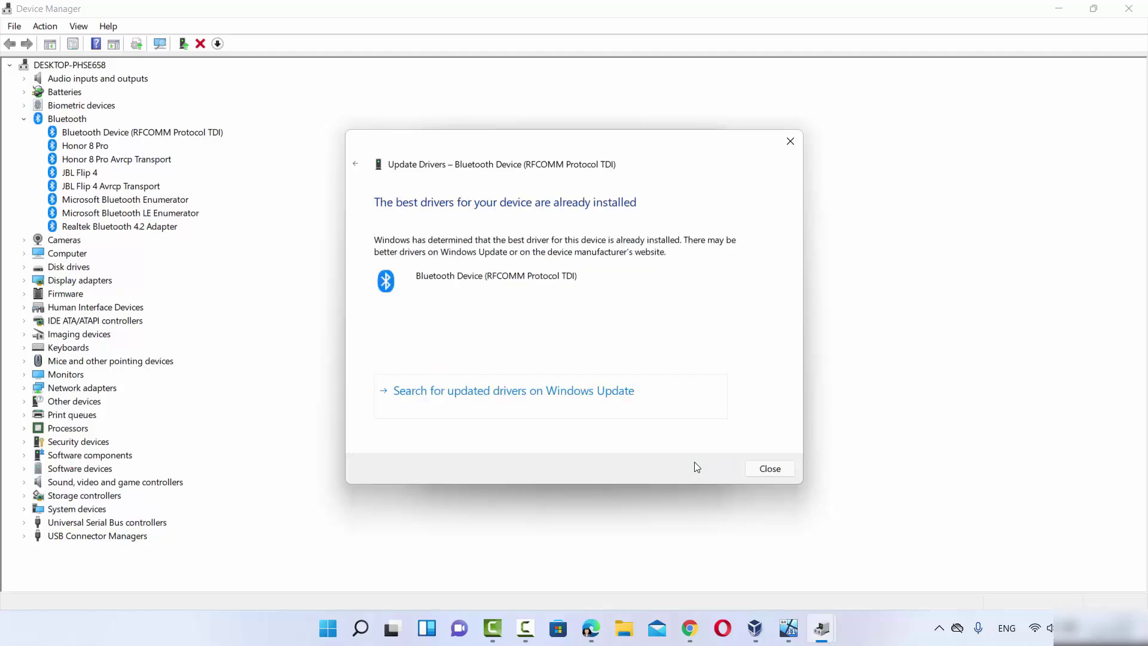
Install the Bluetooth Device (RFCOMM Protocol TDI) driver from the list of available drivers on the computer and close the device's properties.
left_click(355, 164)
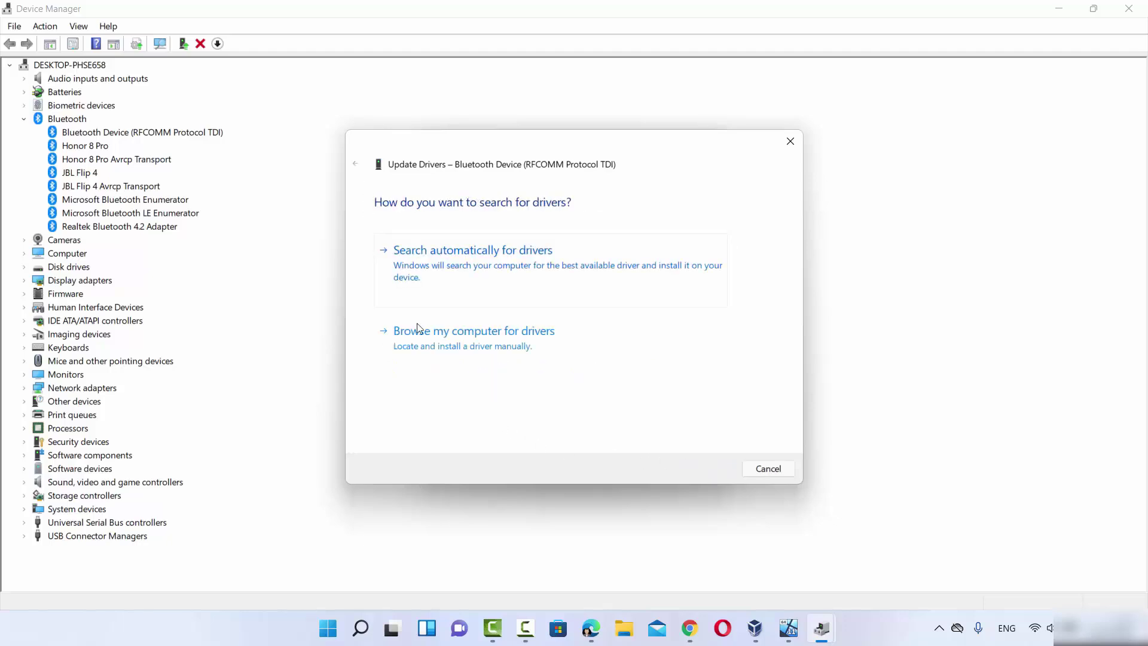
left_click(468, 344)
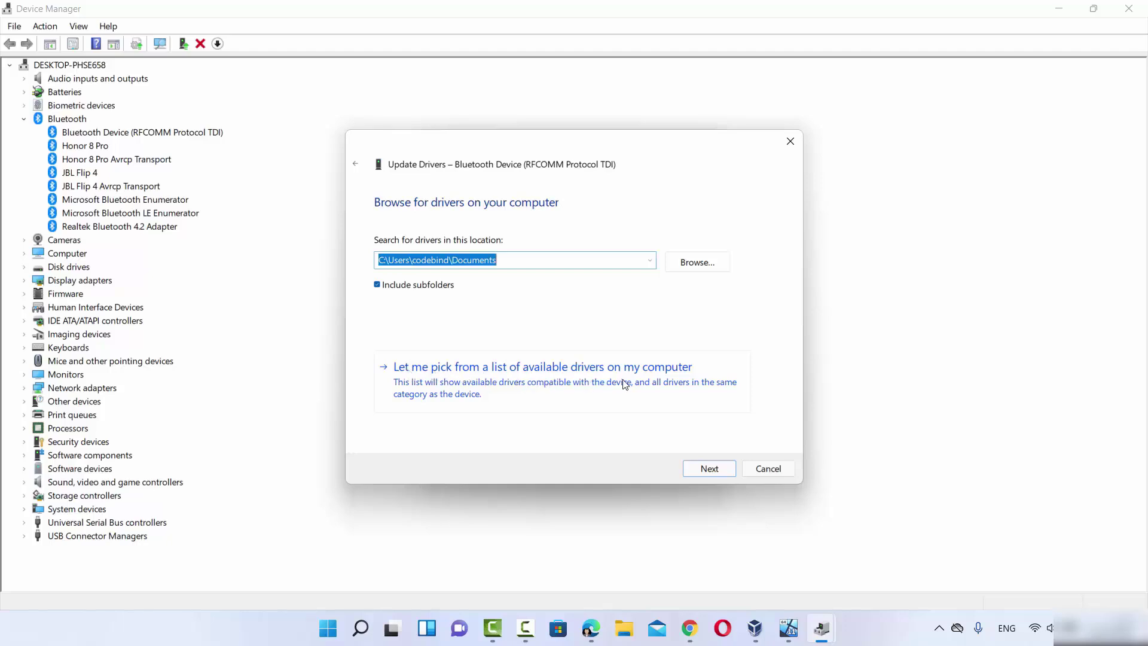
left_click(577, 388)
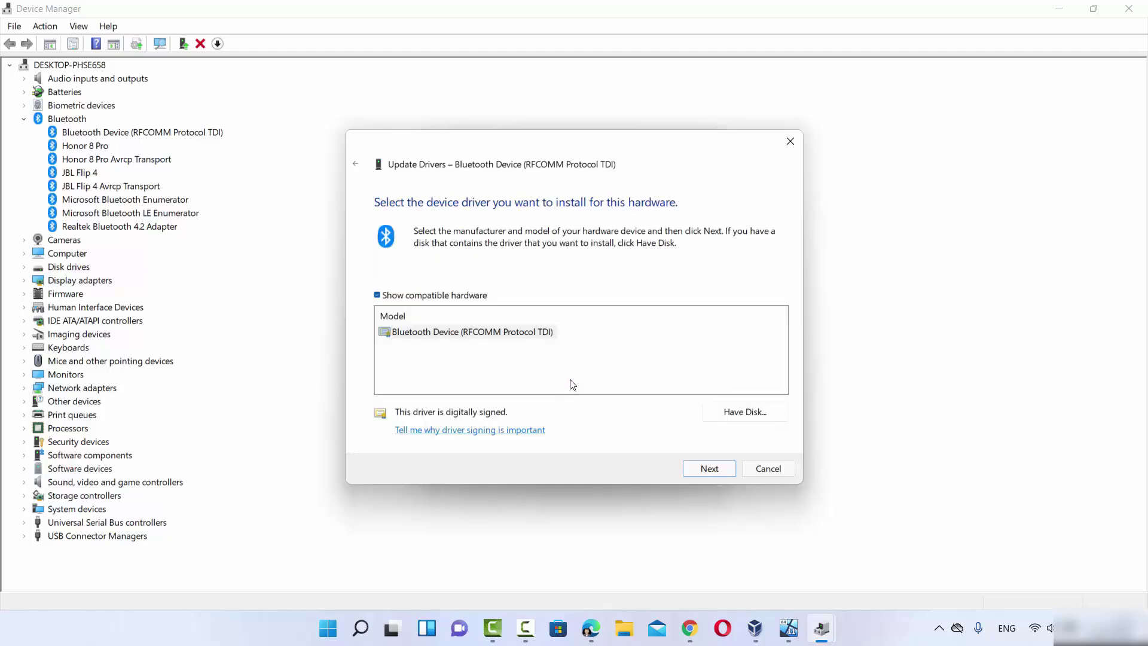
left_click(473, 370)
left_click(477, 336)
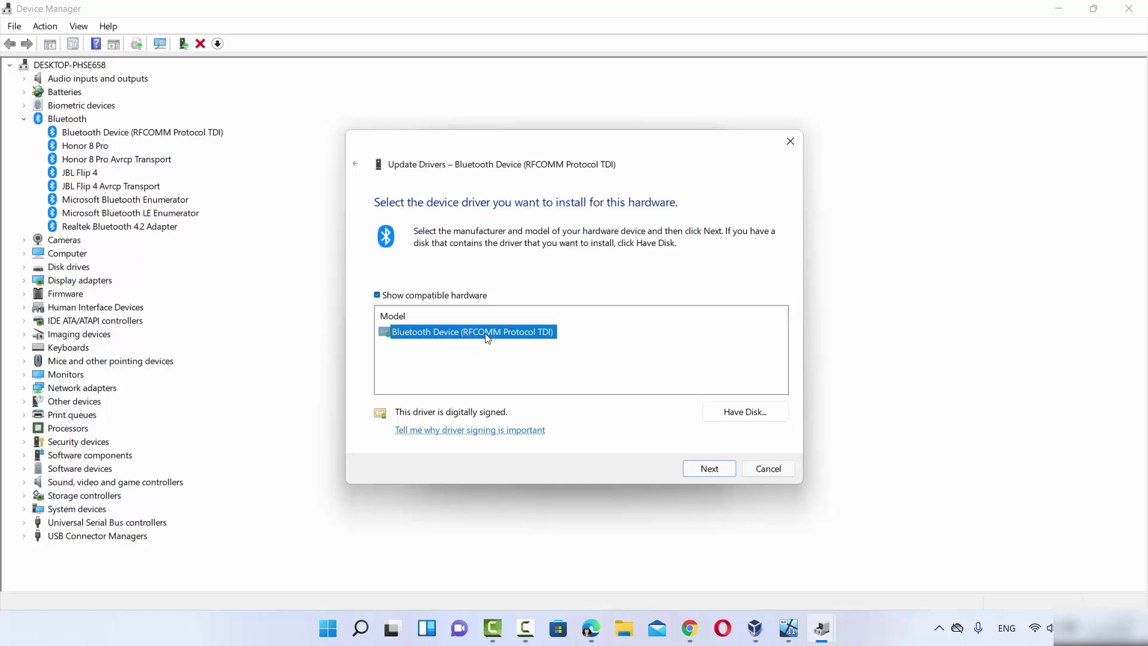
left_click(711, 470)
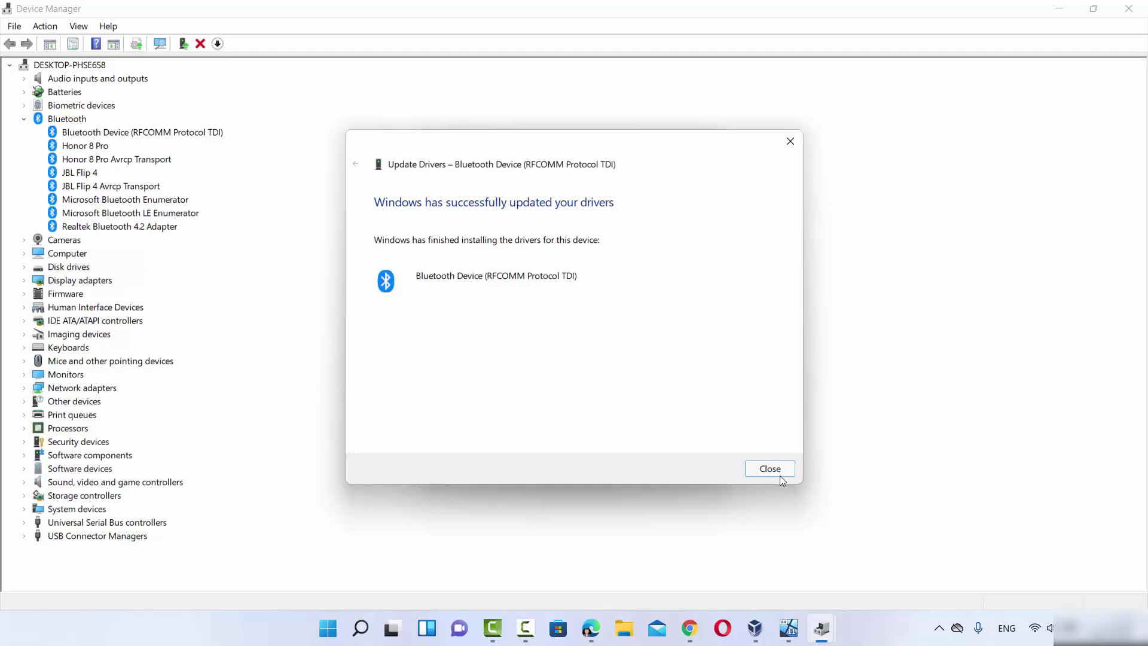
left_click(784, 471)
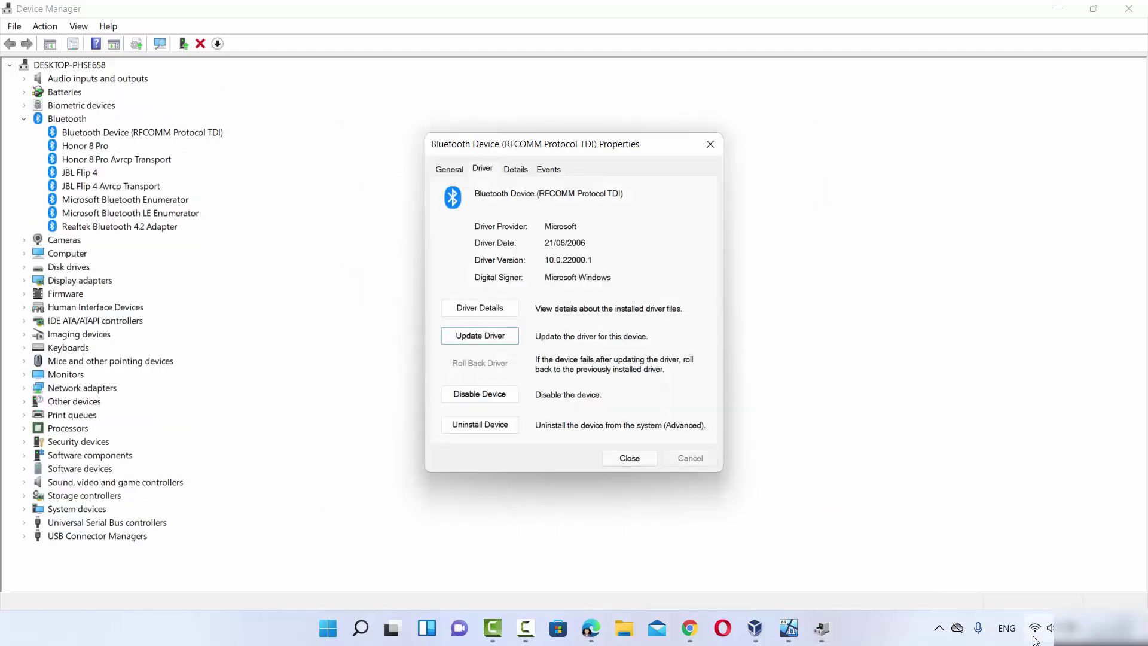
left_click(647, 459)
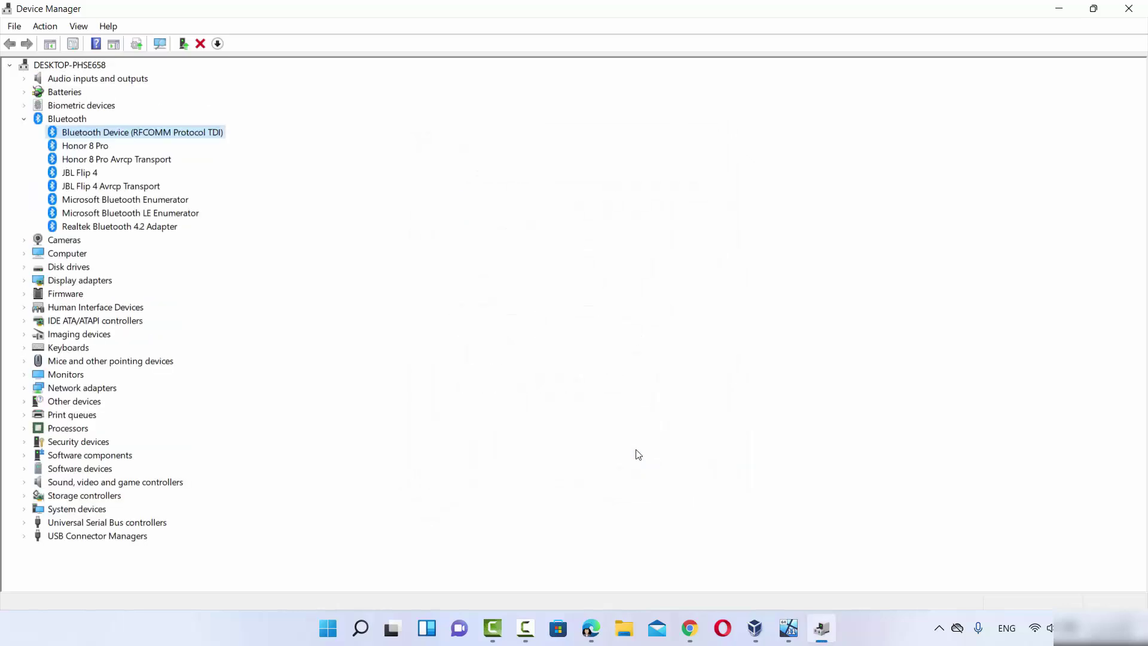